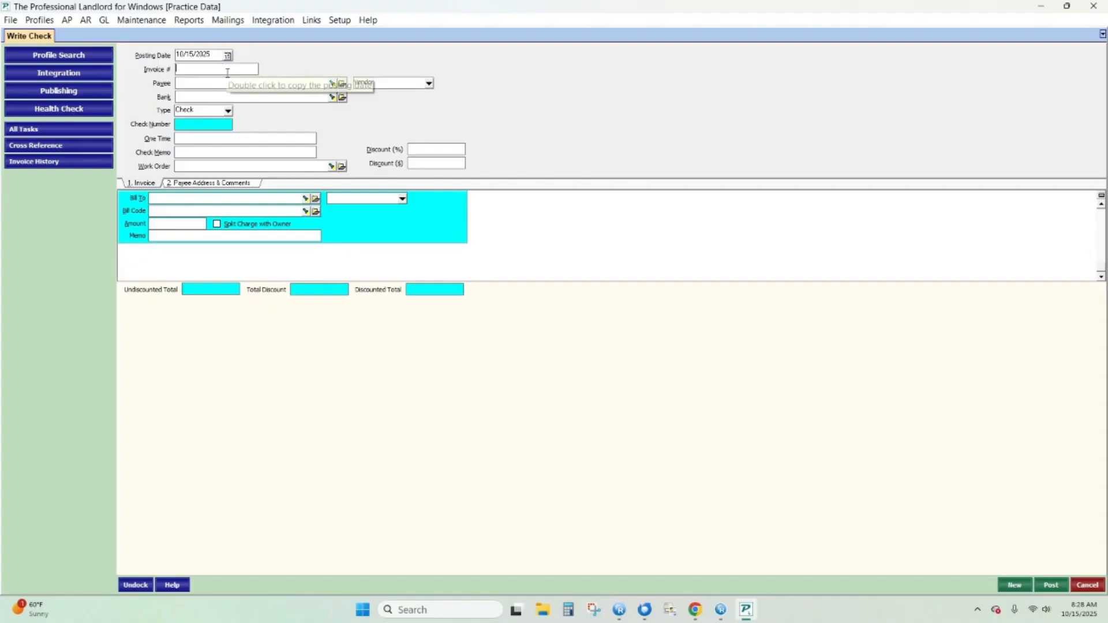
# Fill the invoice number with the posting date, OCTOBER 15, 2025, and view the available payee types
pyautogui.doubleClick(227, 72)
pyautogui.click(233, 81)
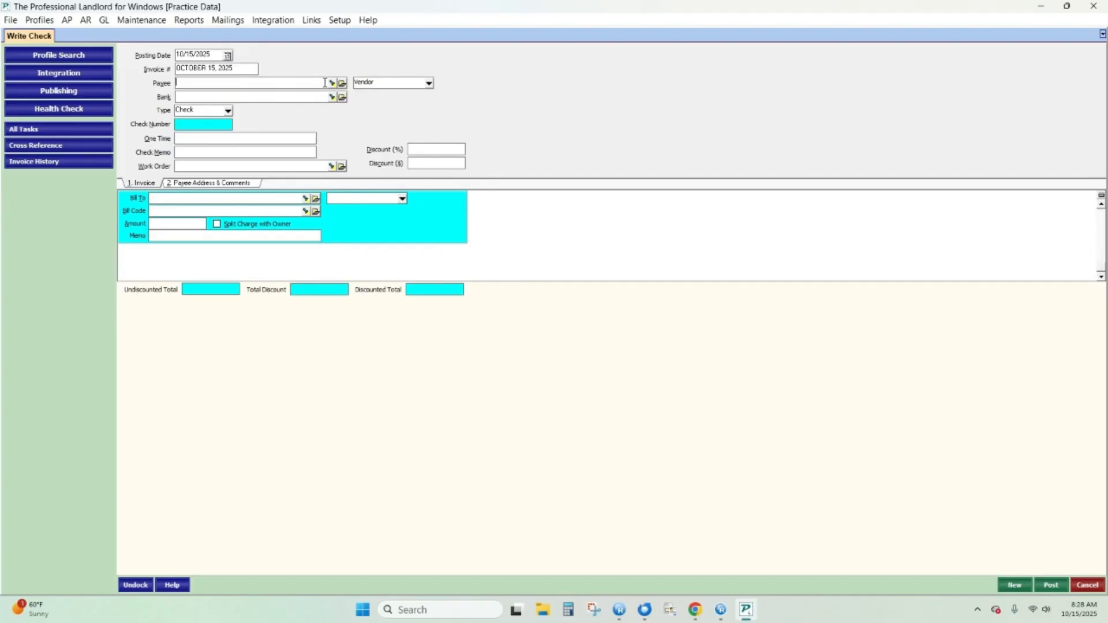
pyautogui.click(428, 84)
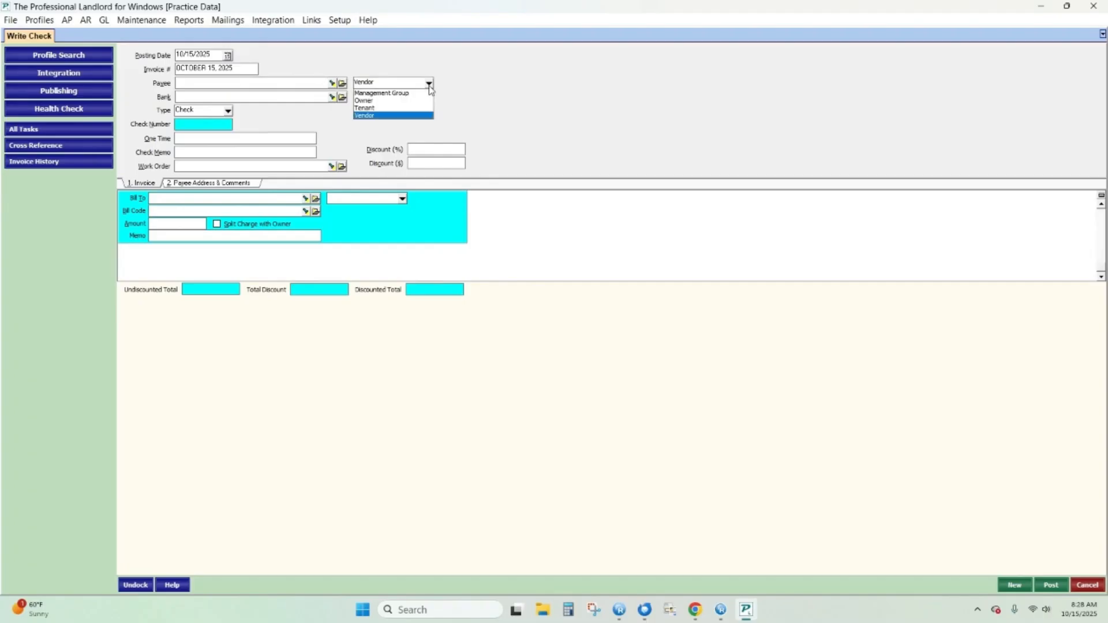
pyautogui.click(429, 84)
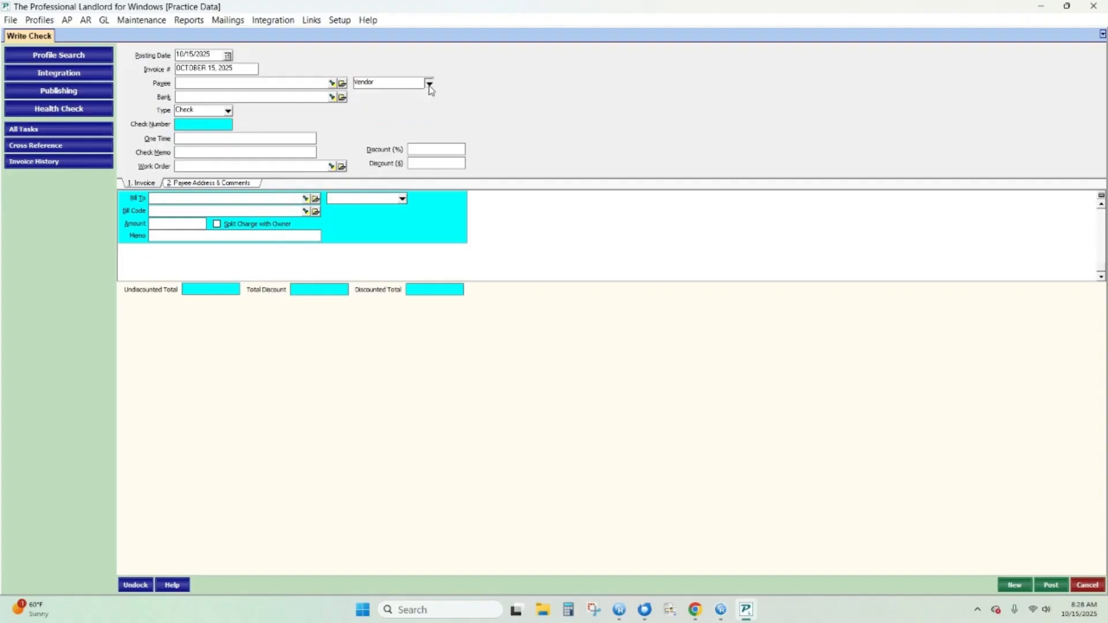
# Choose the vendor CALLAGHANS (Callaghans Exterminators) as payee and the CHECKING account as bank
pyautogui.click(299, 79)
pyautogui.write('g')
pyautogui.press('BackSpace')
pyautogui.write('c')
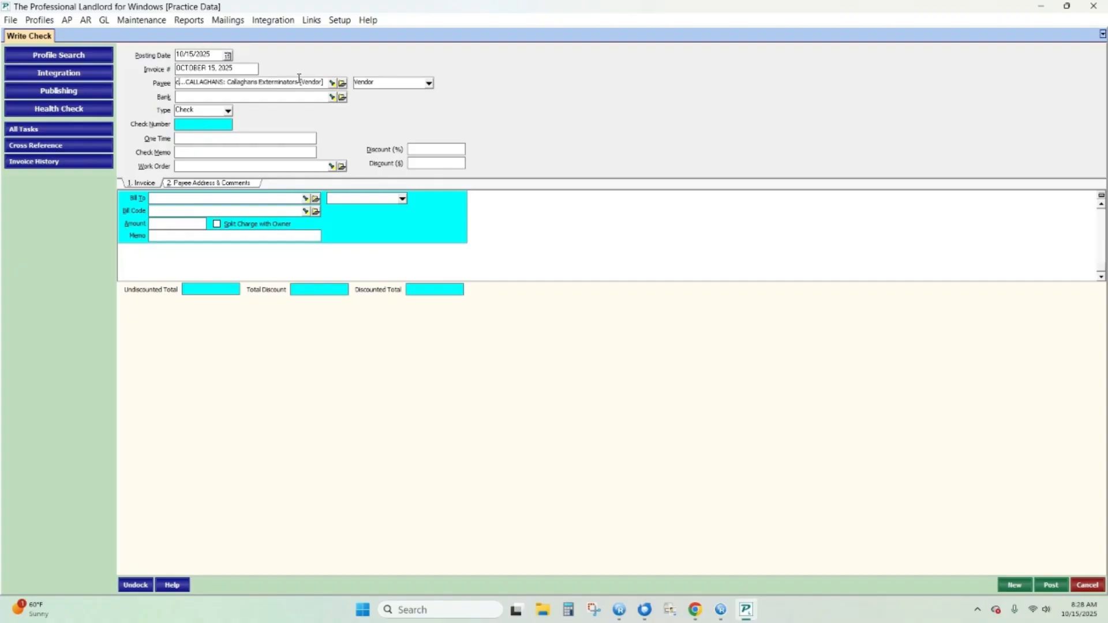
pyautogui.write('al')
pyautogui.click(333, 84)
pyautogui.doubleClick(522, 265)
pyautogui.click(332, 98)
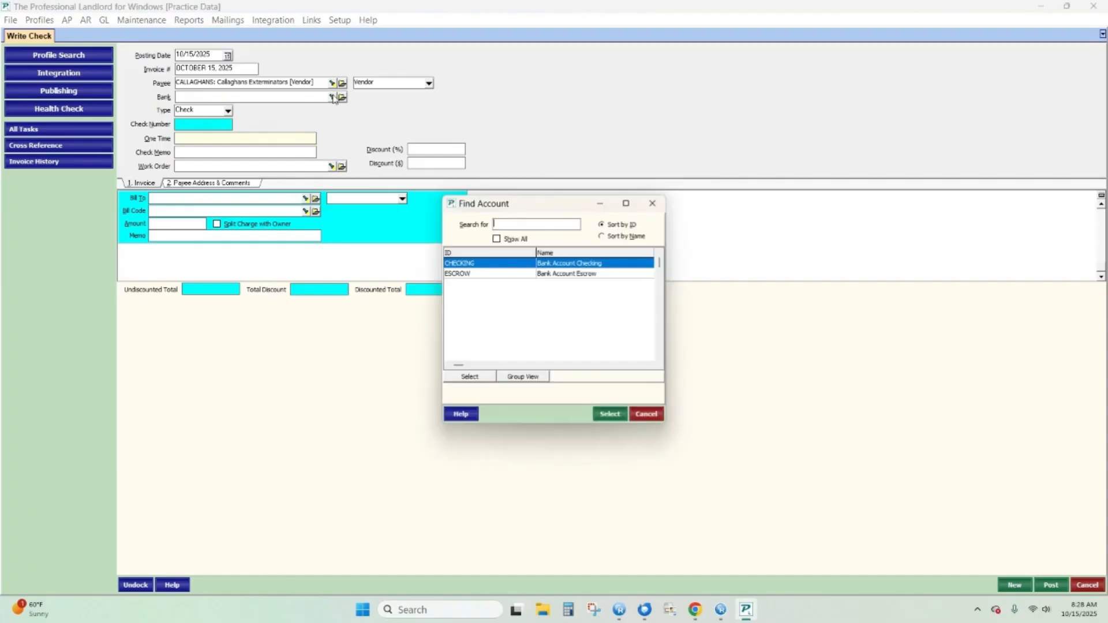
pyautogui.doubleClick(489, 267)
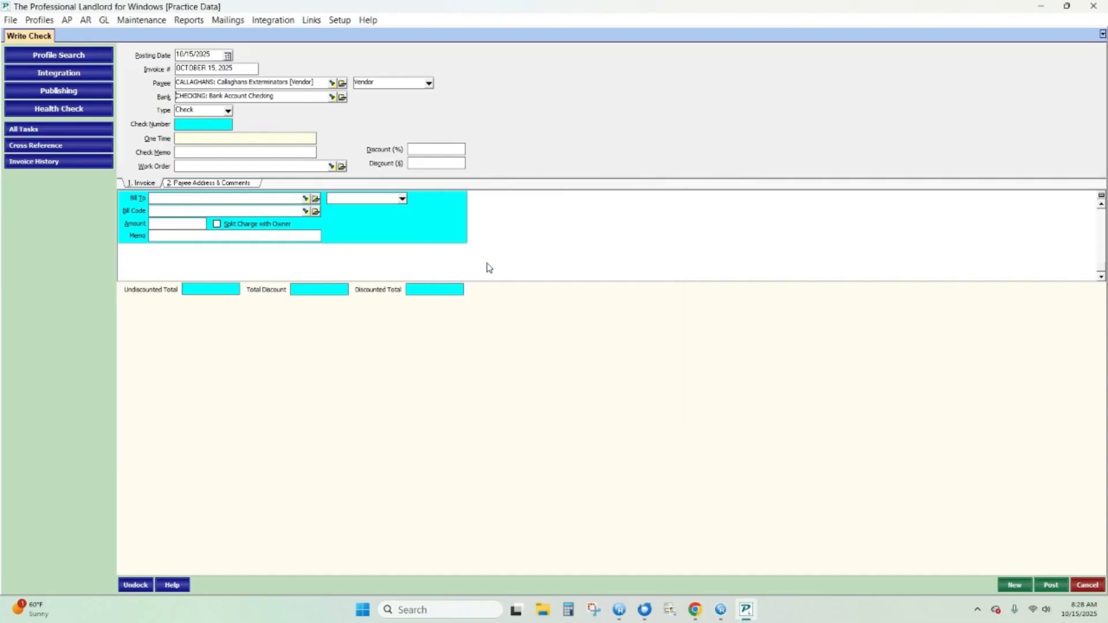
# Try the Handwritten payment type and set the type back to Check
pyautogui.click(229, 111)
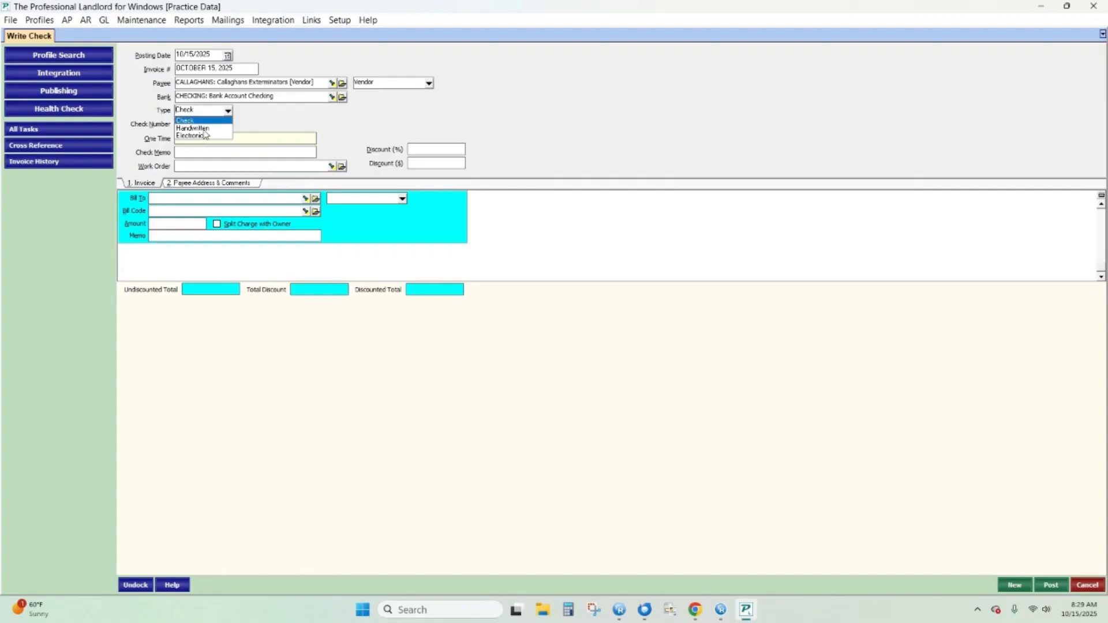
pyautogui.click(204, 129)
pyautogui.click(208, 123)
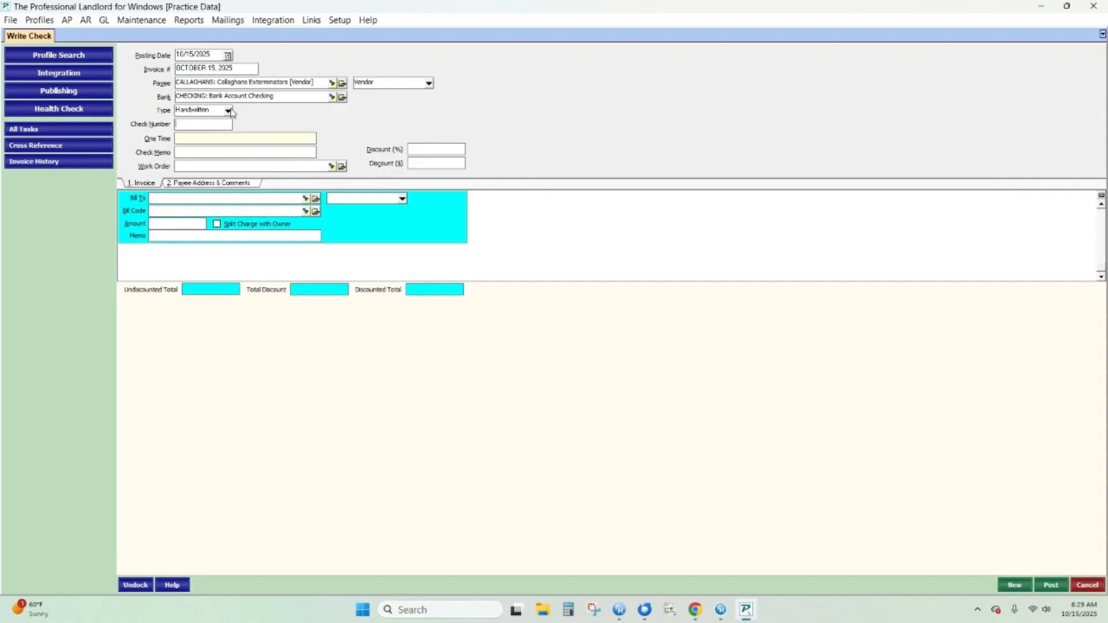
pyautogui.click(229, 111)
pyautogui.click(185, 120)
# Review the payee address and comments, and look up the work orders available for the check
pyautogui.click(188, 183)
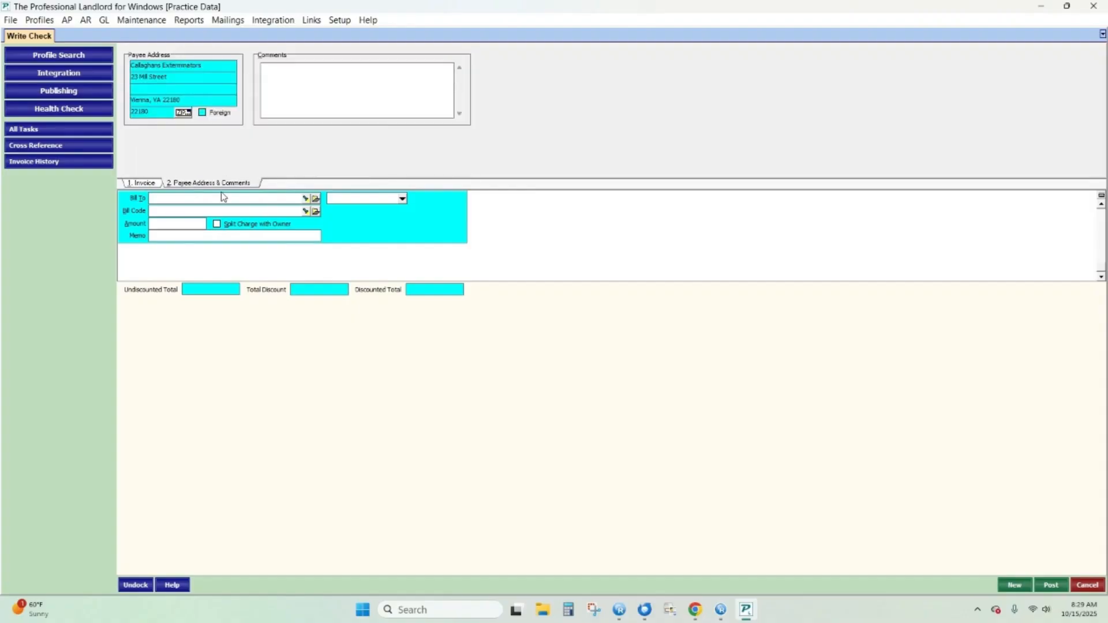
pyautogui.click(143, 183)
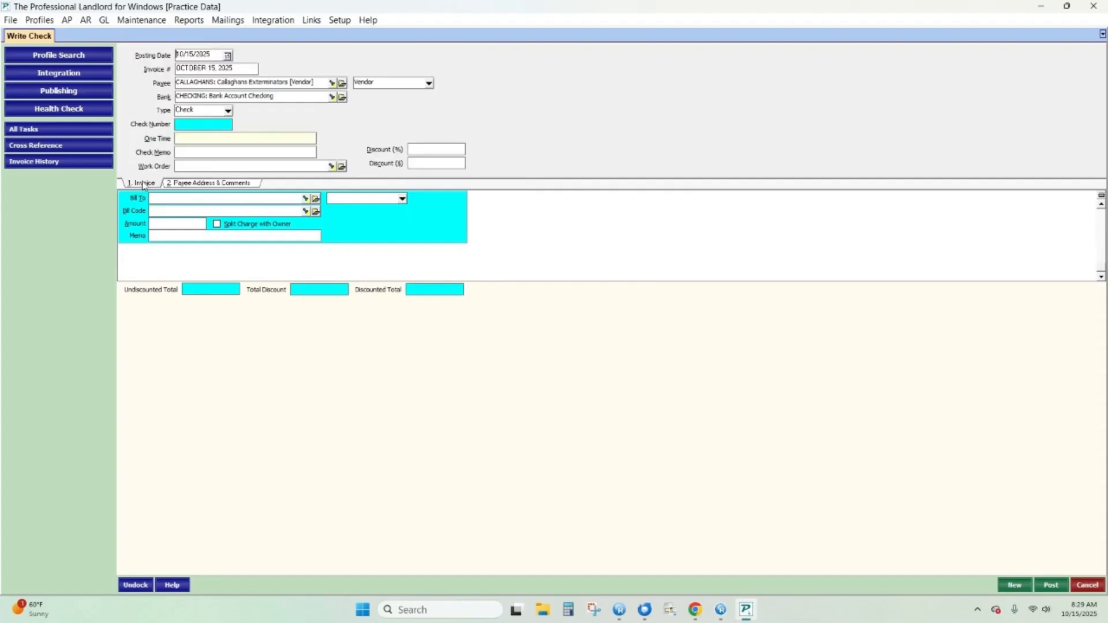
pyautogui.click(186, 154)
pyautogui.click(331, 167)
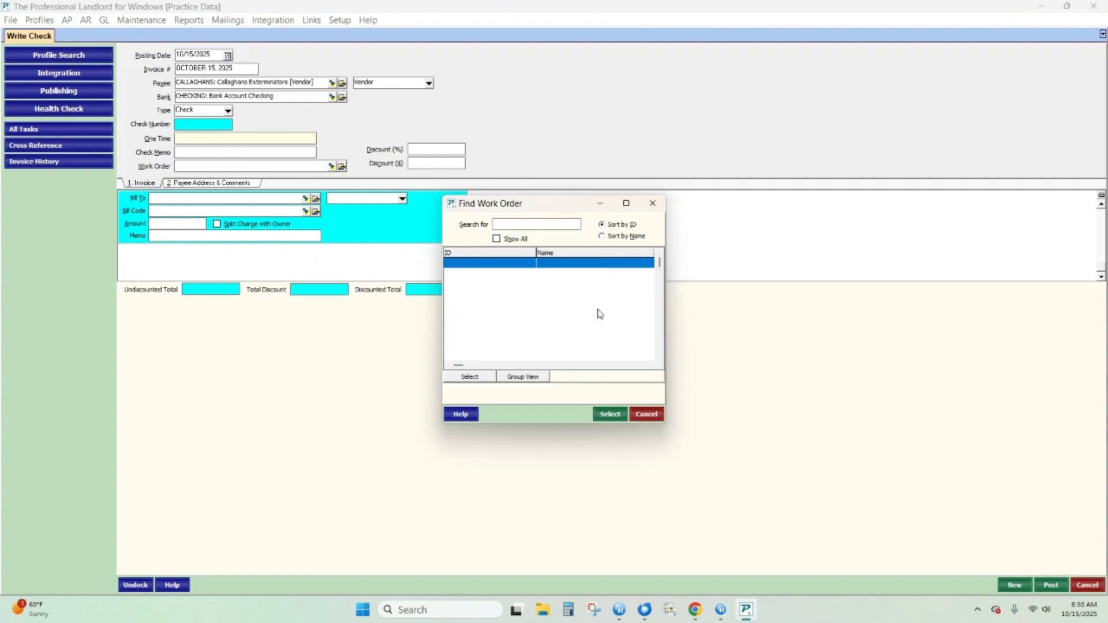
pyautogui.click(646, 415)
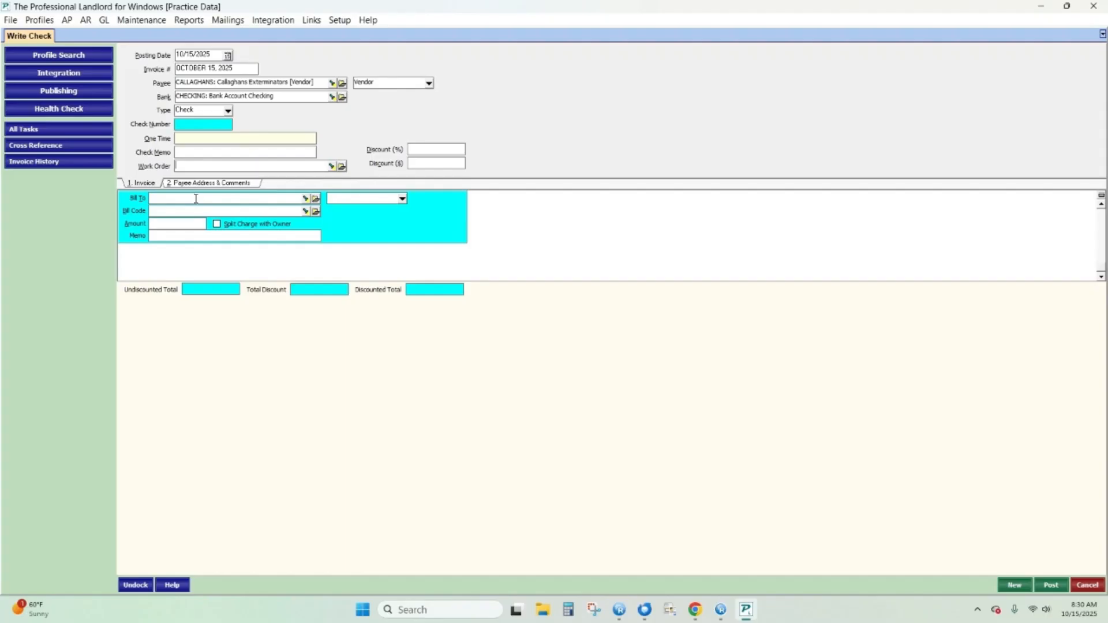
# Set the bill-to type to Unit and examine the dollar and percent discount fields
pyautogui.click(402, 200)
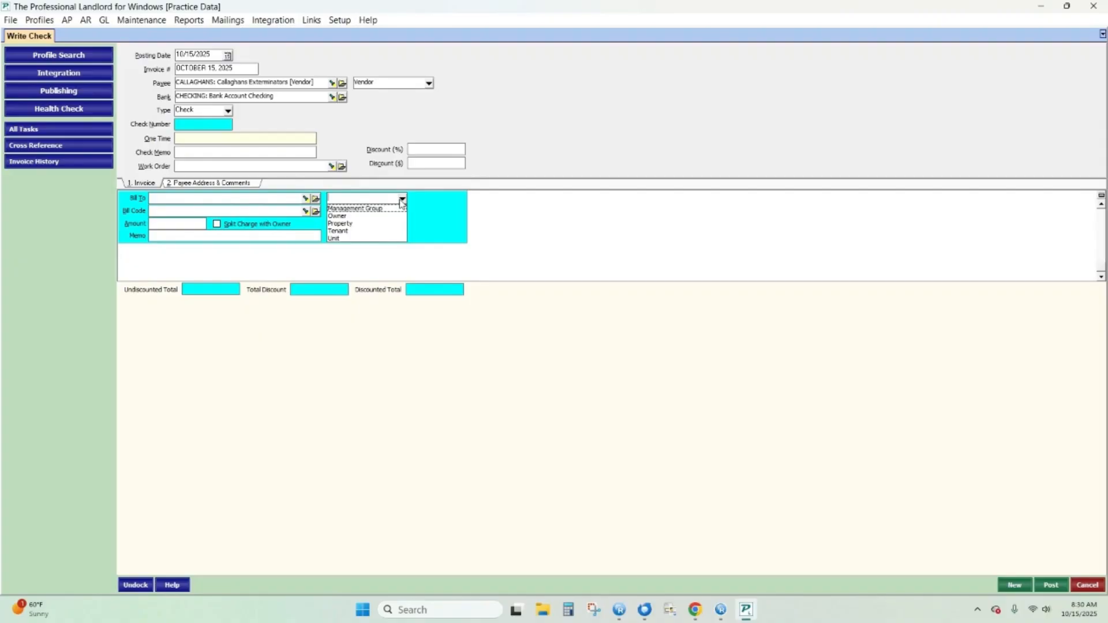
pyautogui.click(337, 238)
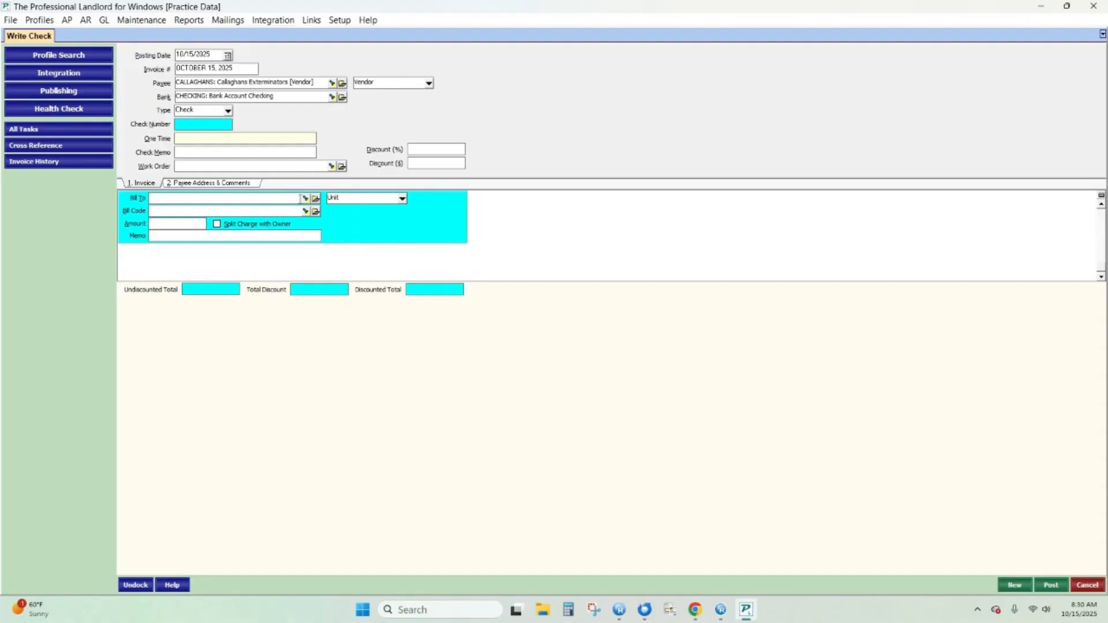
pyautogui.click(419, 164)
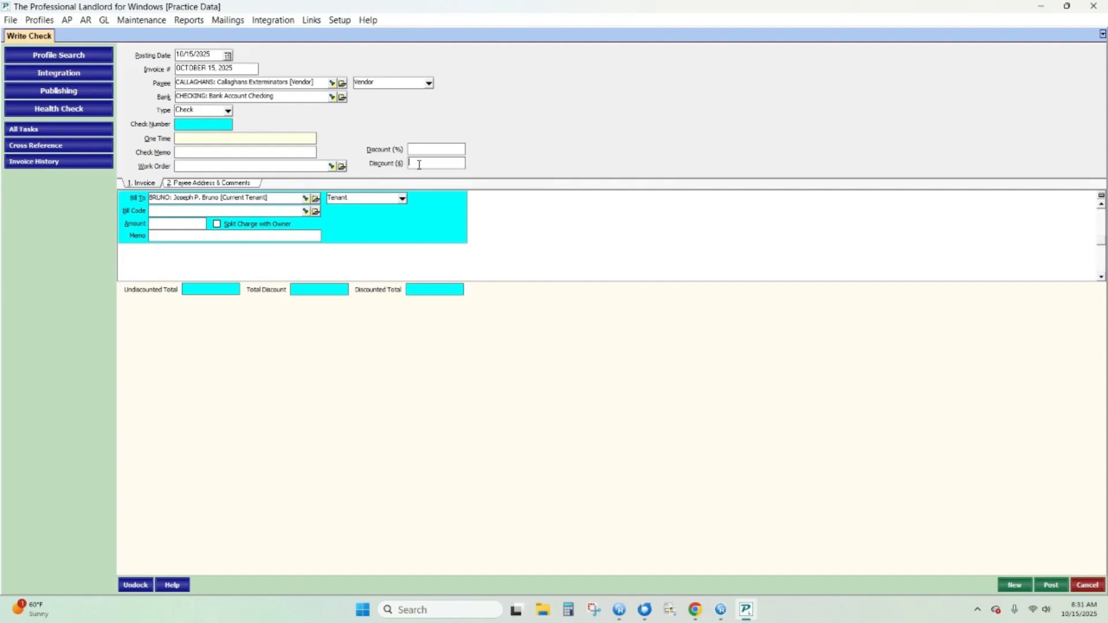
pyautogui.click(423, 151)
# Bill the first invoice line to the unit CEDAR327 with the PEST (Pest Control) bill code
pyautogui.click(393, 200)
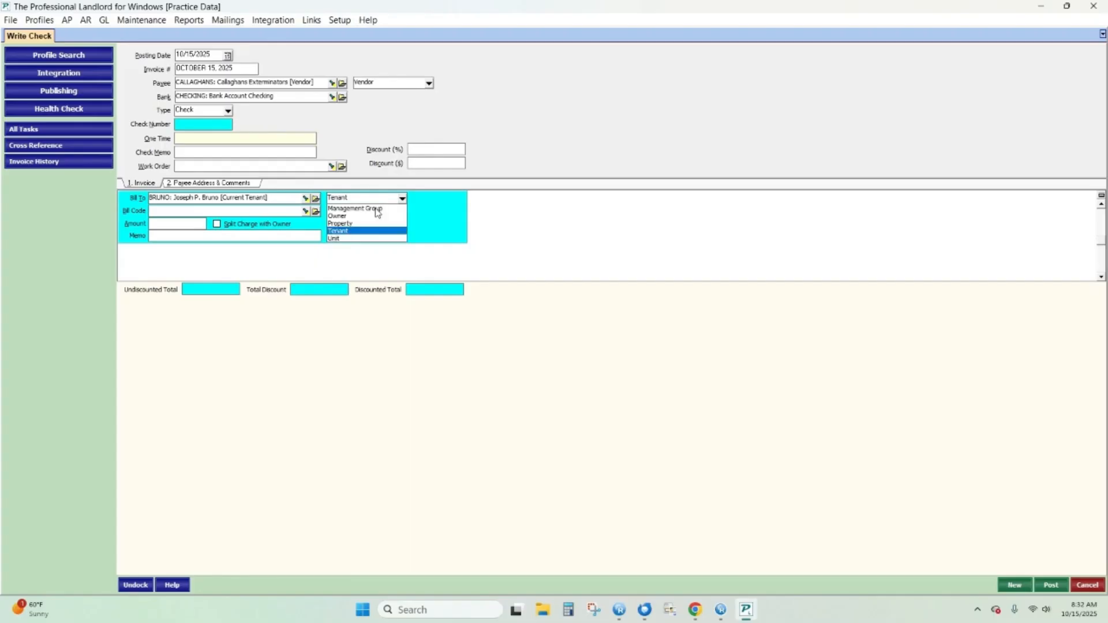
pyautogui.click(340, 238)
pyautogui.click(305, 199)
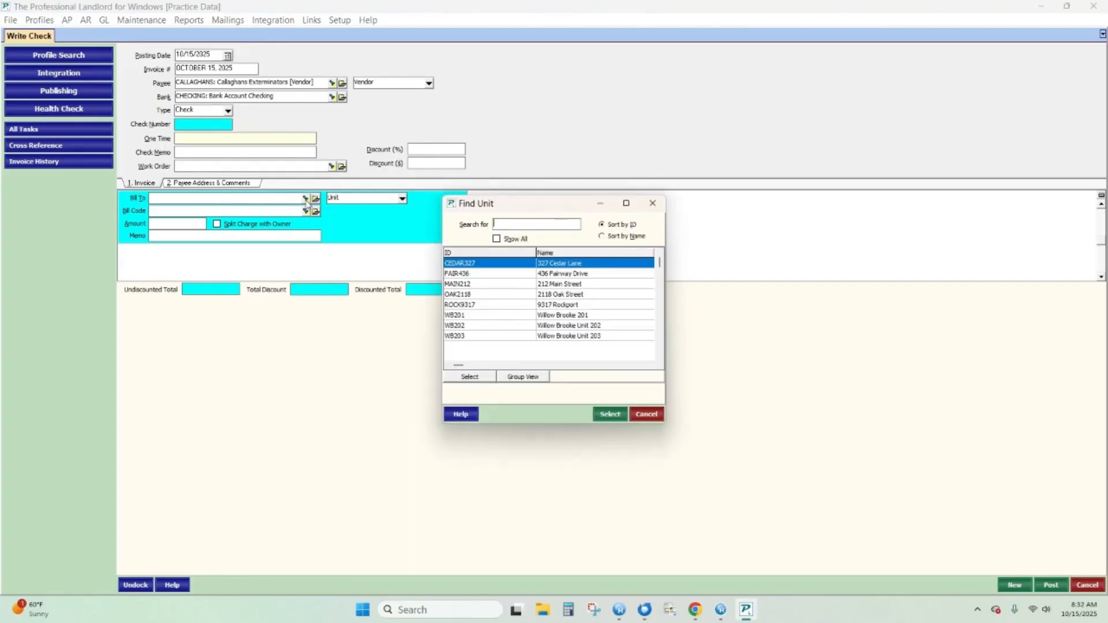
pyautogui.doubleClick(516, 269)
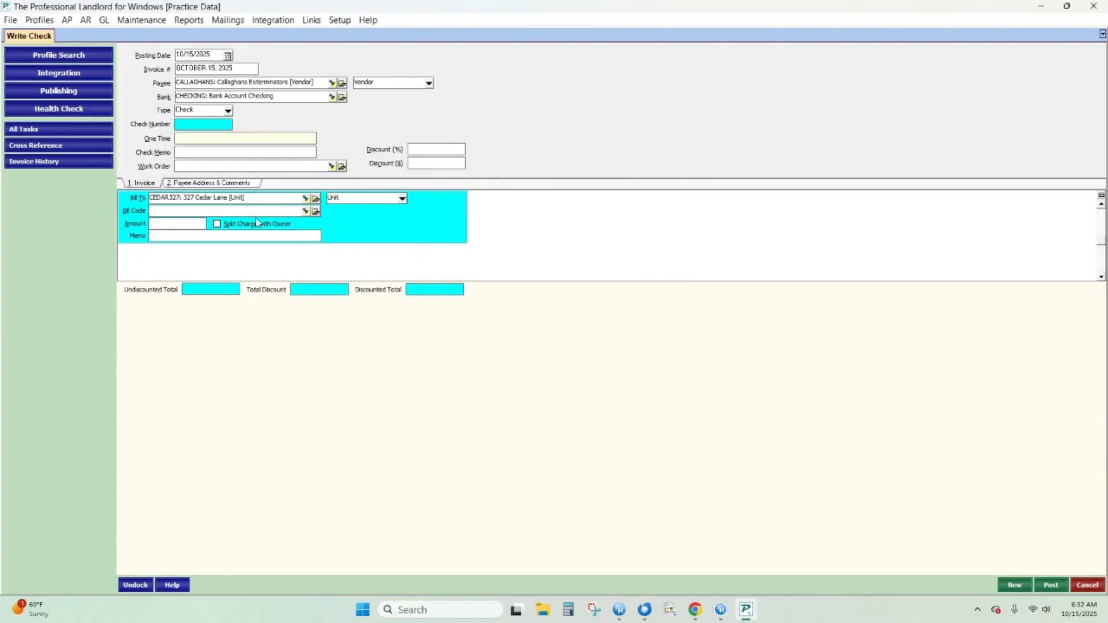
pyautogui.click(306, 213)
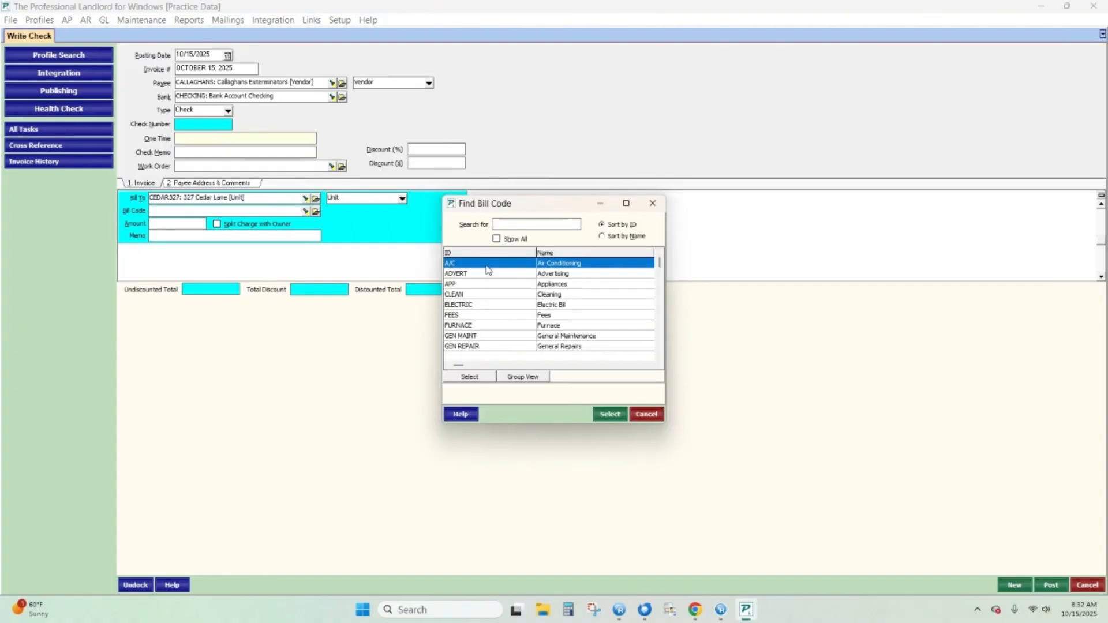
pyautogui.write('p')
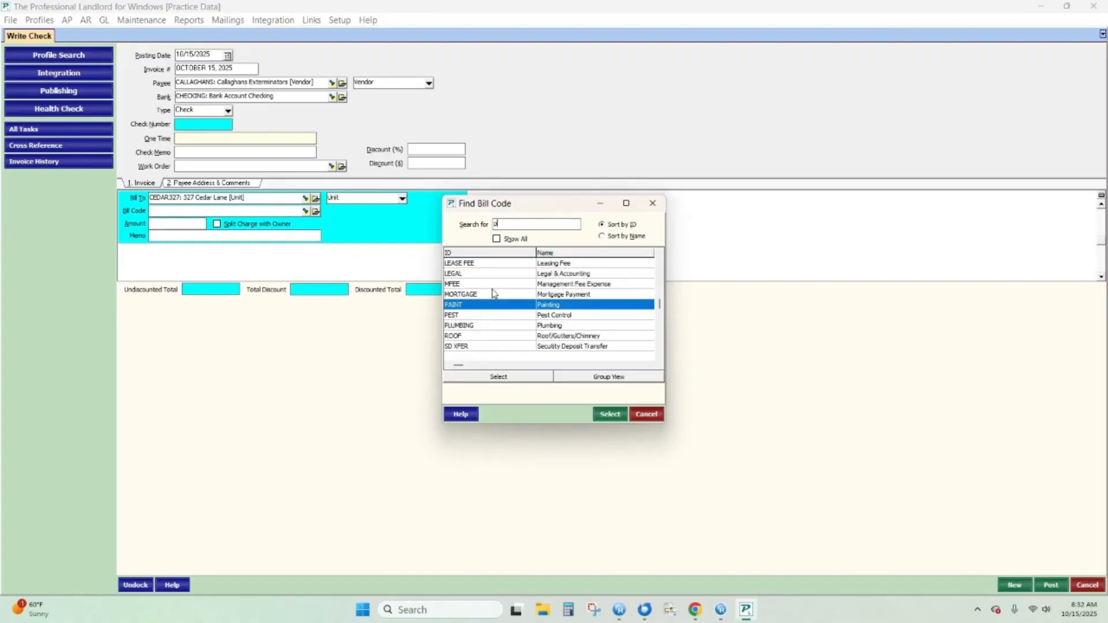
pyautogui.write('est')
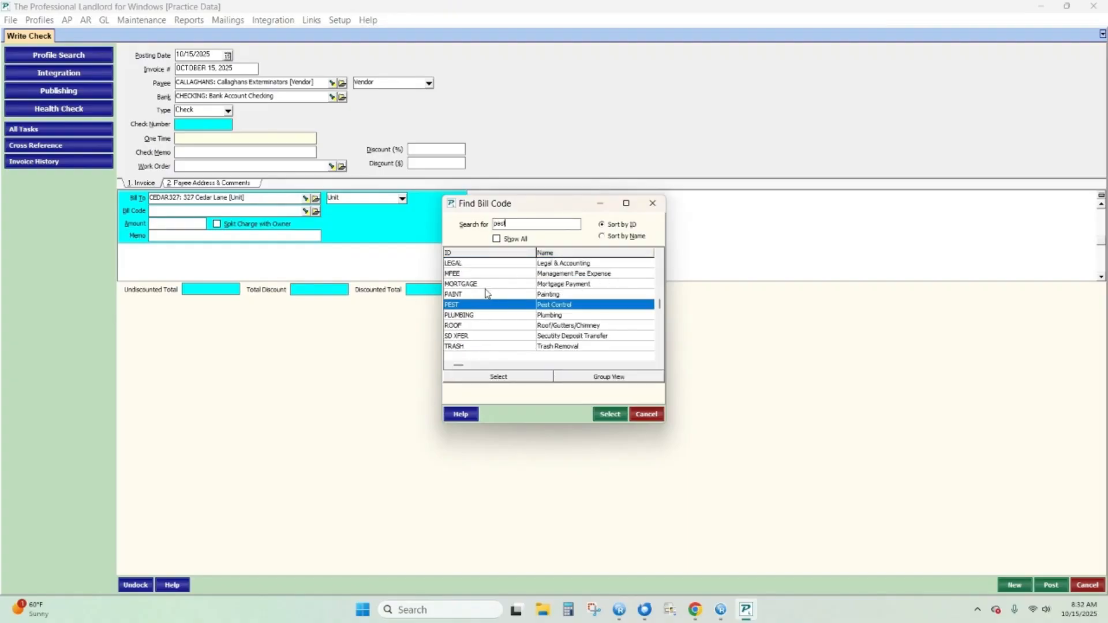
pyautogui.doubleClick(485, 306)
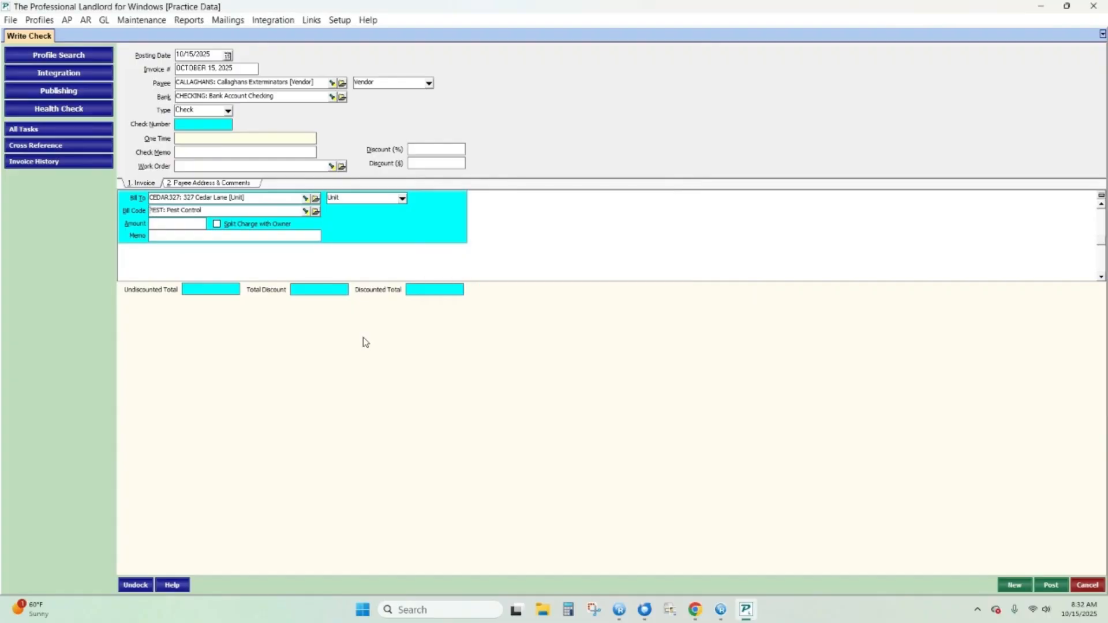
# Add a bill line for unit CEDAR327 with the PEST bill code, an amount of $80.00 and the memo 1324651
pyautogui.click(202, 267)
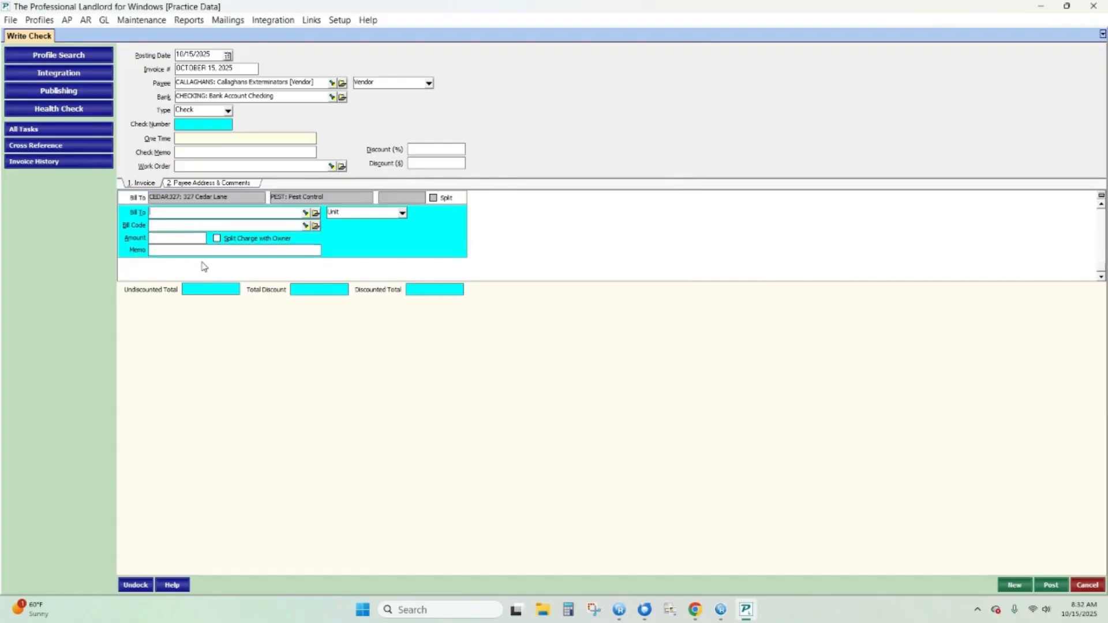
pyautogui.click(203, 266)
pyautogui.click(209, 279)
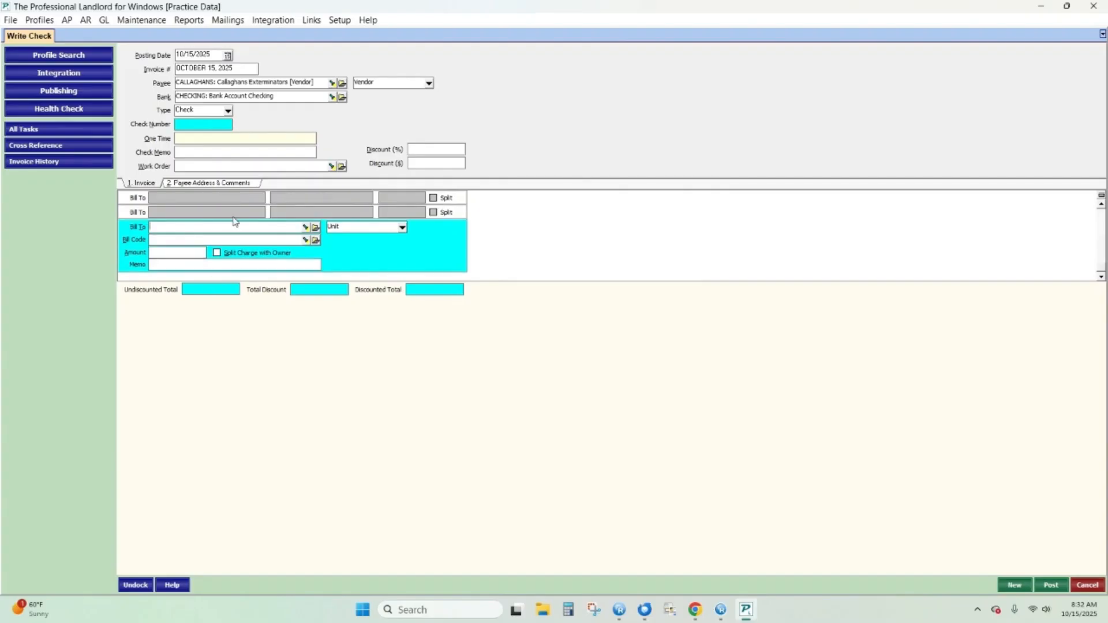
pyautogui.click(232, 199)
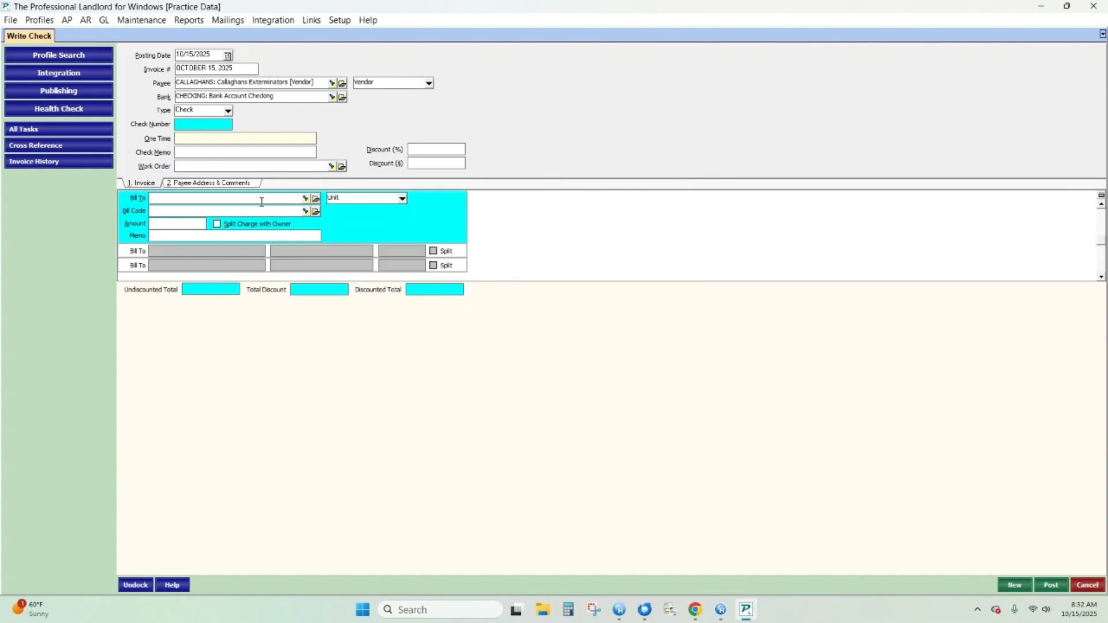
pyautogui.click(304, 199)
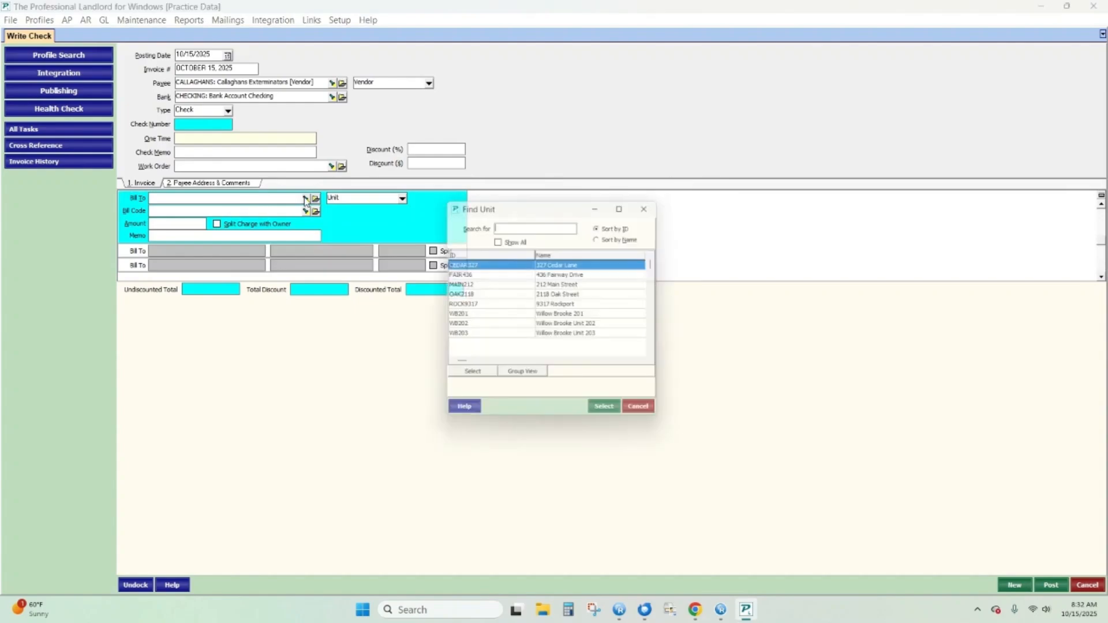
pyautogui.doubleClick(467, 264)
pyautogui.write('pest')
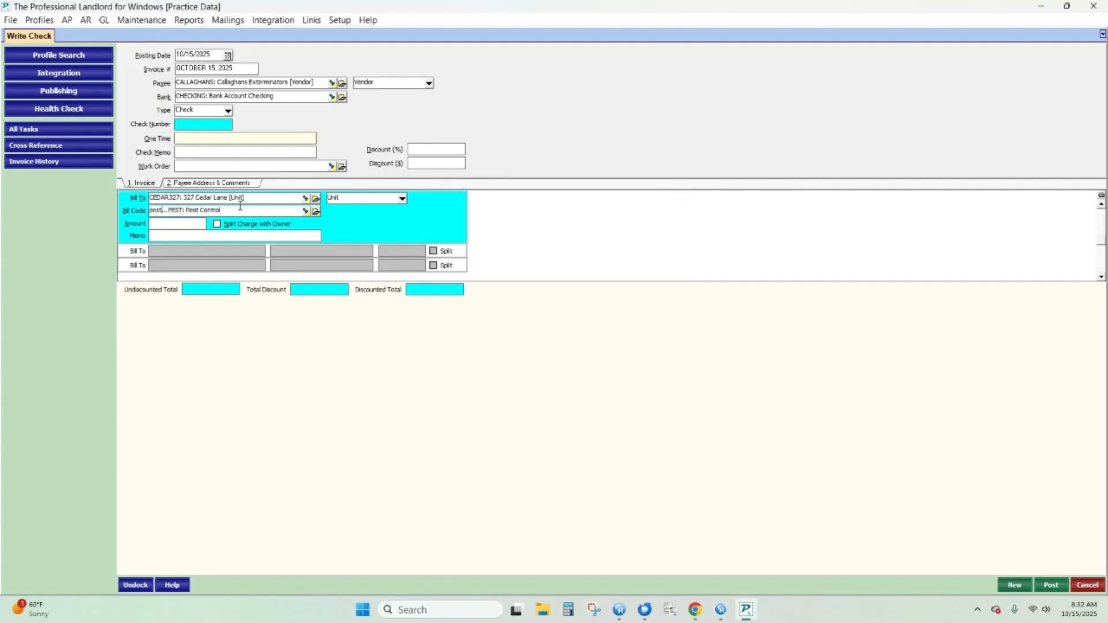
pyautogui.press('Tab')
pyautogui.click(163, 237)
pyautogui.write('1324651')
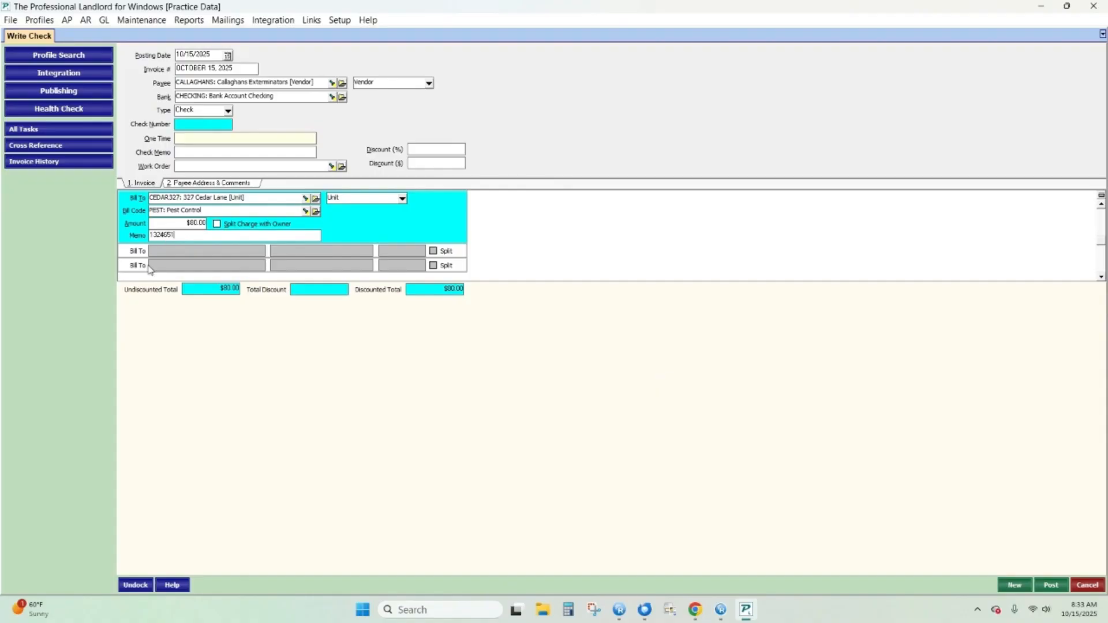
# Fill the following bill line for unit FAIR436 with the ROOF bill code, an amount of $80.00 and the memo 165765
pyautogui.click(177, 258)
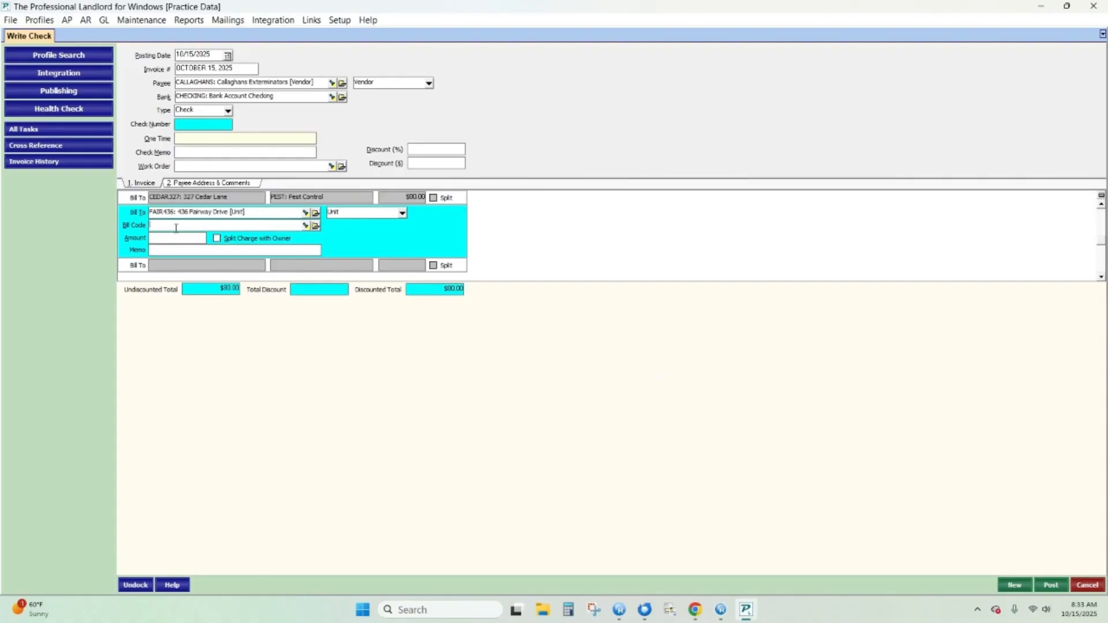
pyautogui.write('roof..ROOF: Roof/Gutters/Chimney')
pyautogui.click(179, 243)
pyautogui.write('80')
pyautogui.click(203, 253)
pyautogui.write('165765')
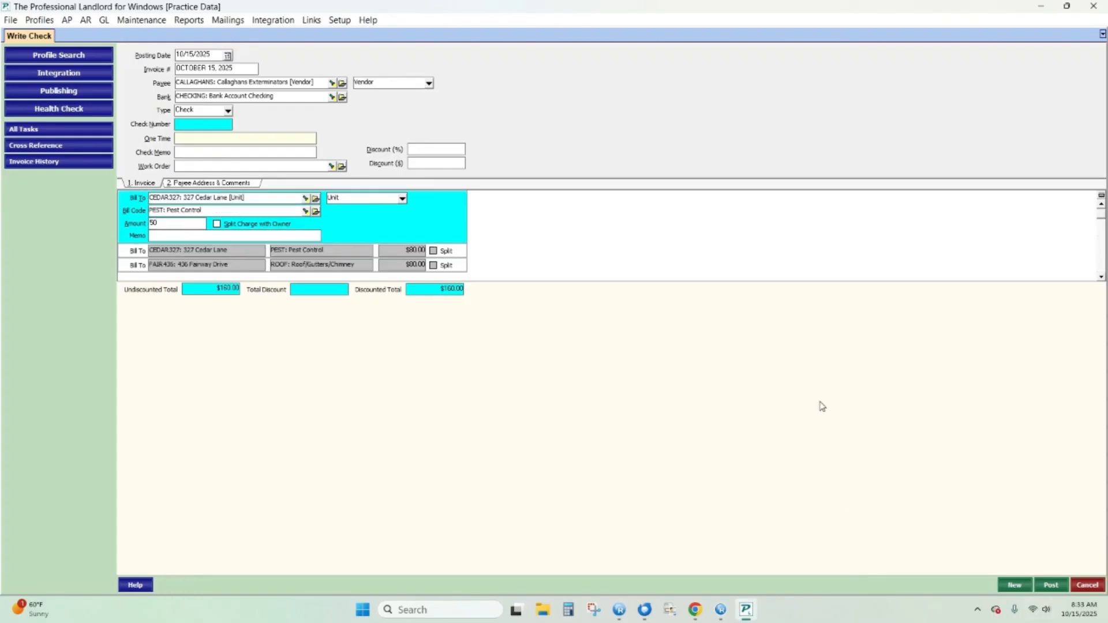
# Post the check, agreeing to post it despite insufficient ledger funds
pyautogui.click(1052, 585)
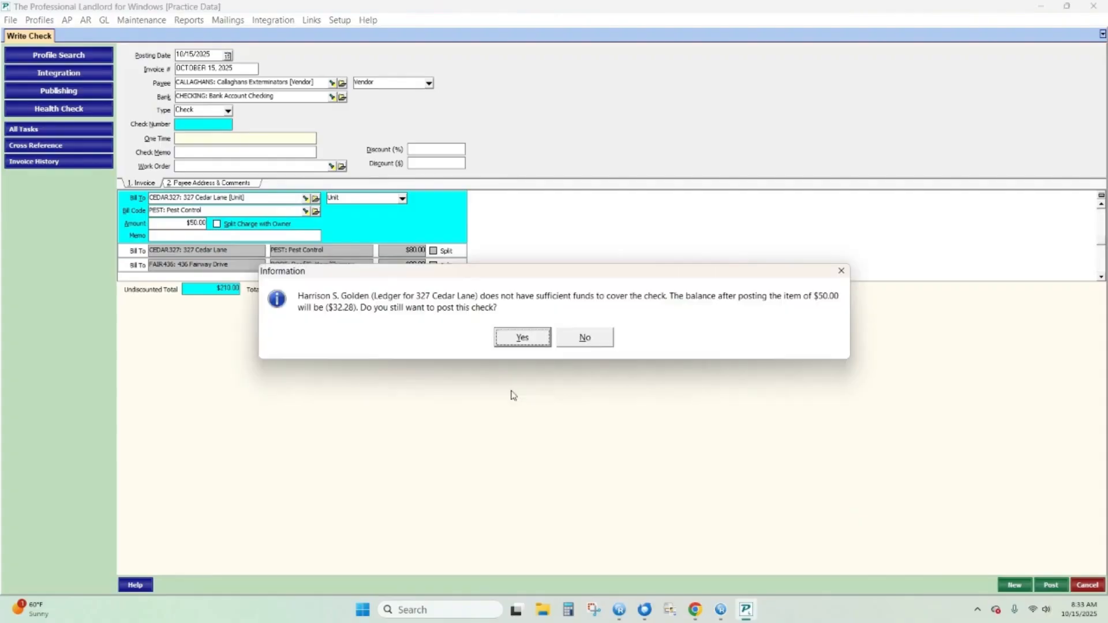
pyautogui.click(522, 338)
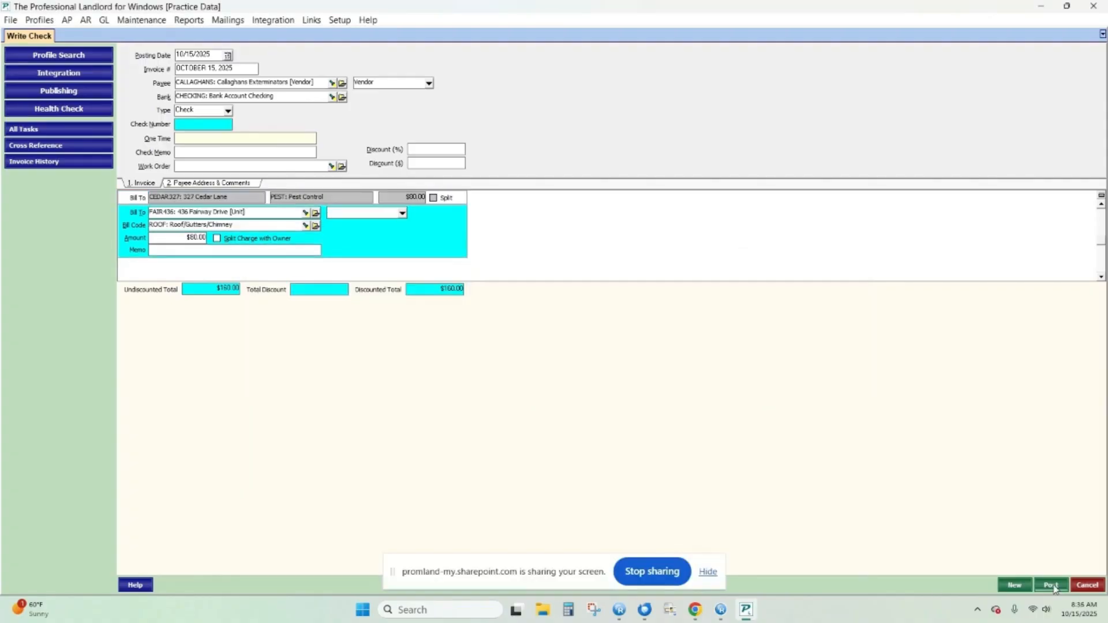
pyautogui.click(1055, 589)
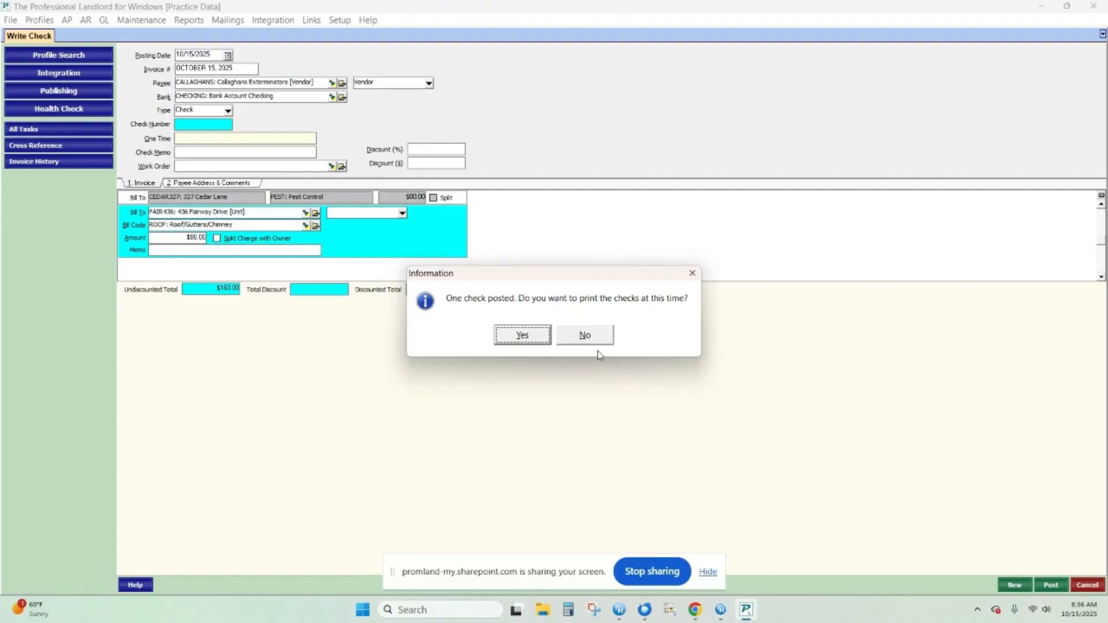
# Print the posted check right away, keeping the Canon TS3500 series as the printer and no micro adjustment
pyautogui.click(528, 337)
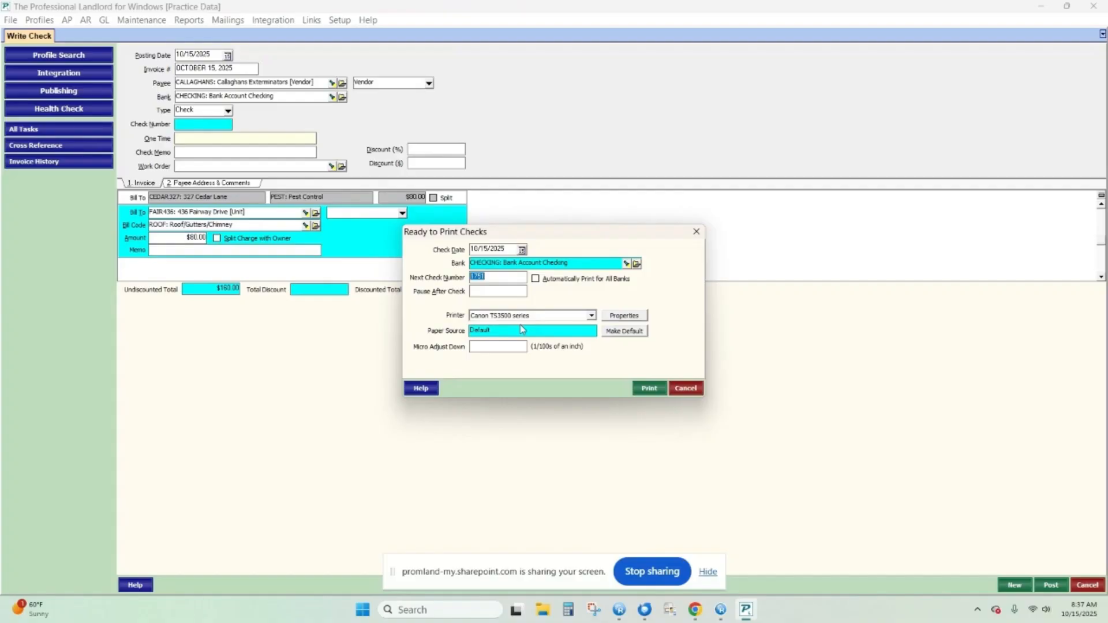
pyautogui.click(592, 316)
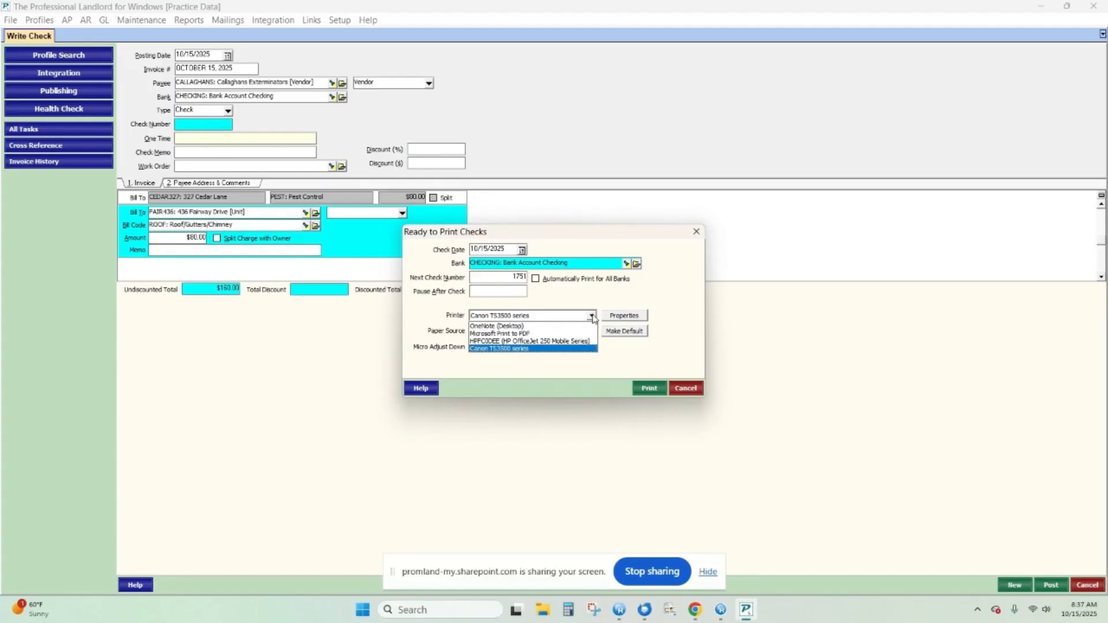
pyautogui.click(593, 318)
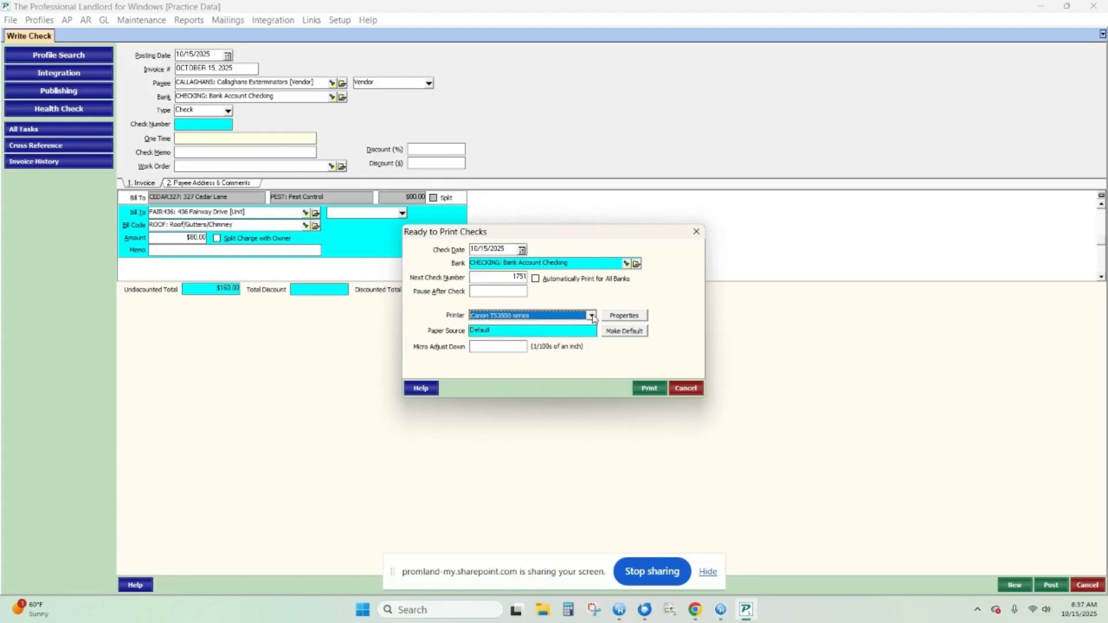
pyautogui.click(490, 347)
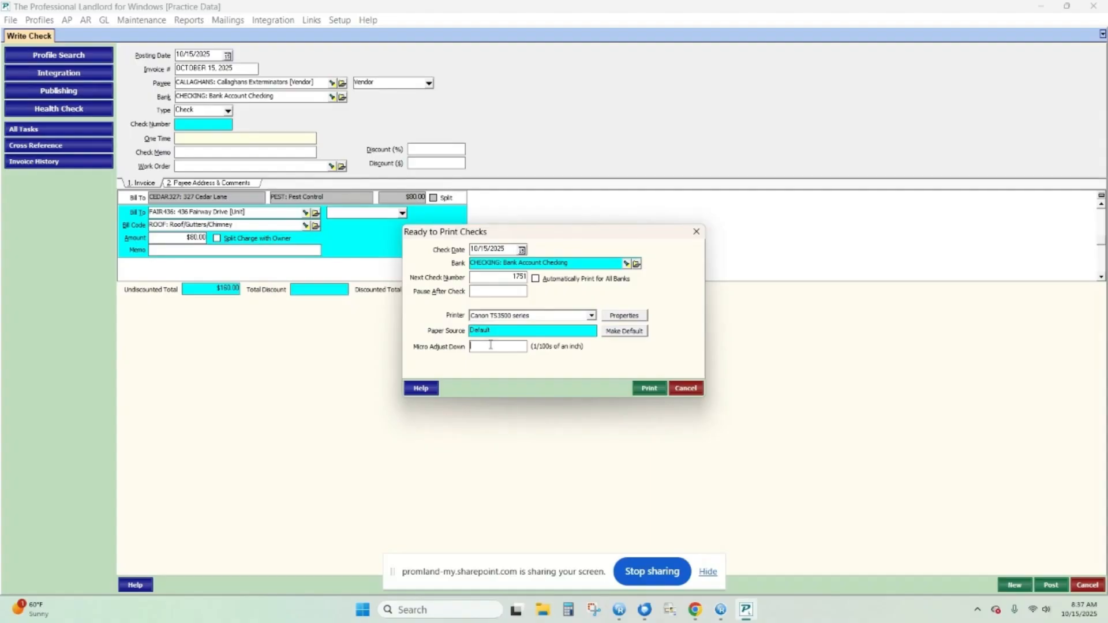
pyautogui.click(655, 393)
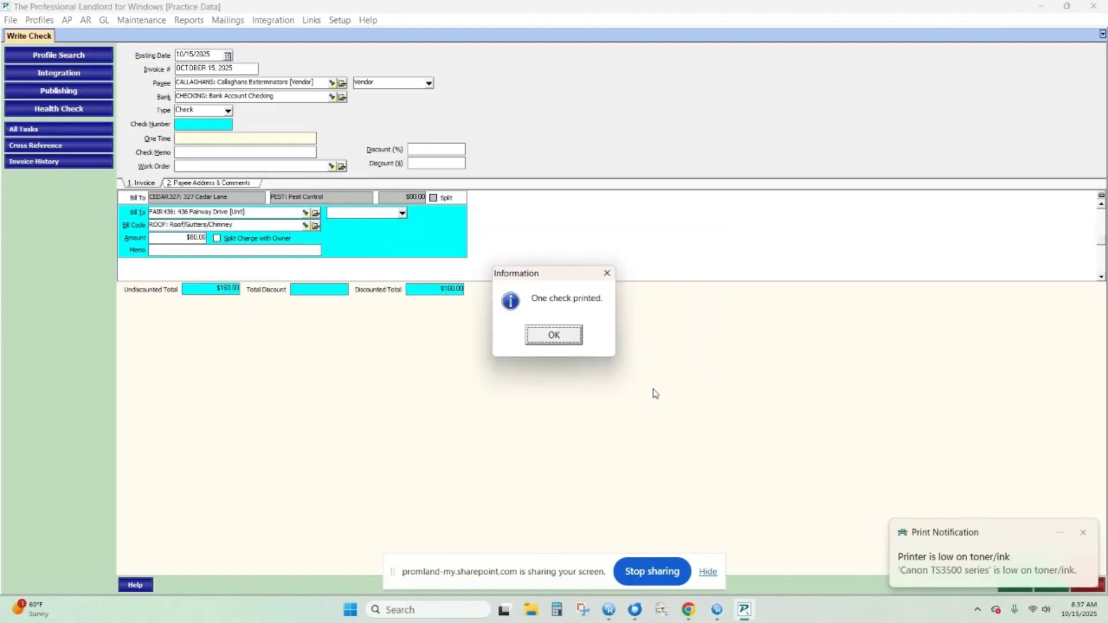
pyautogui.click(555, 335)
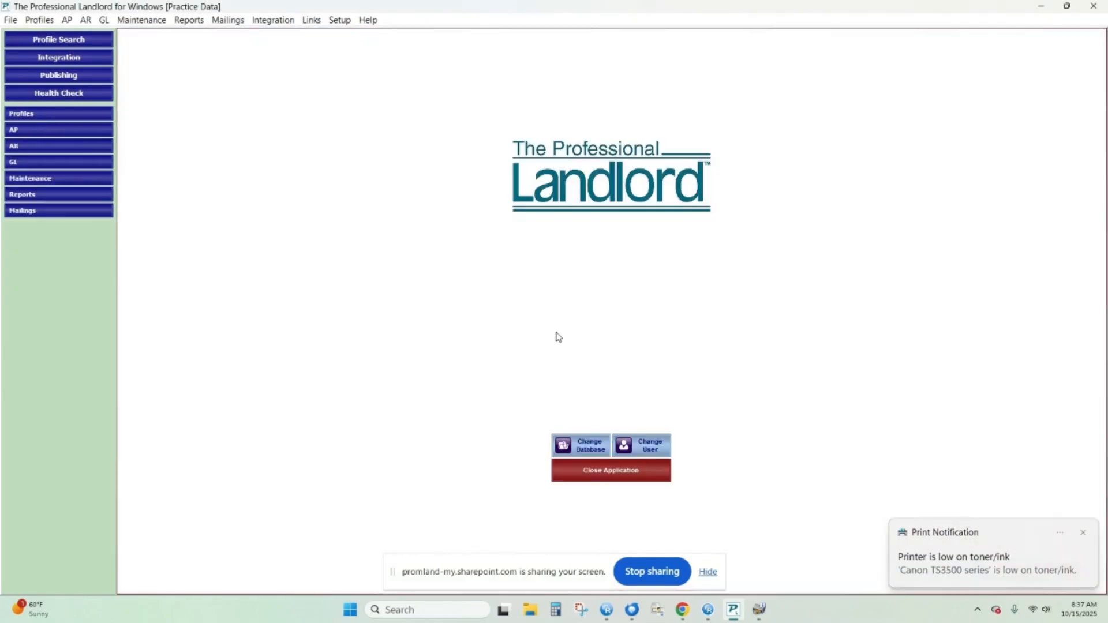
# Open the 10/15/2025 Callaghans Exterminators check for editing from the check history
pyautogui.click(67, 20)
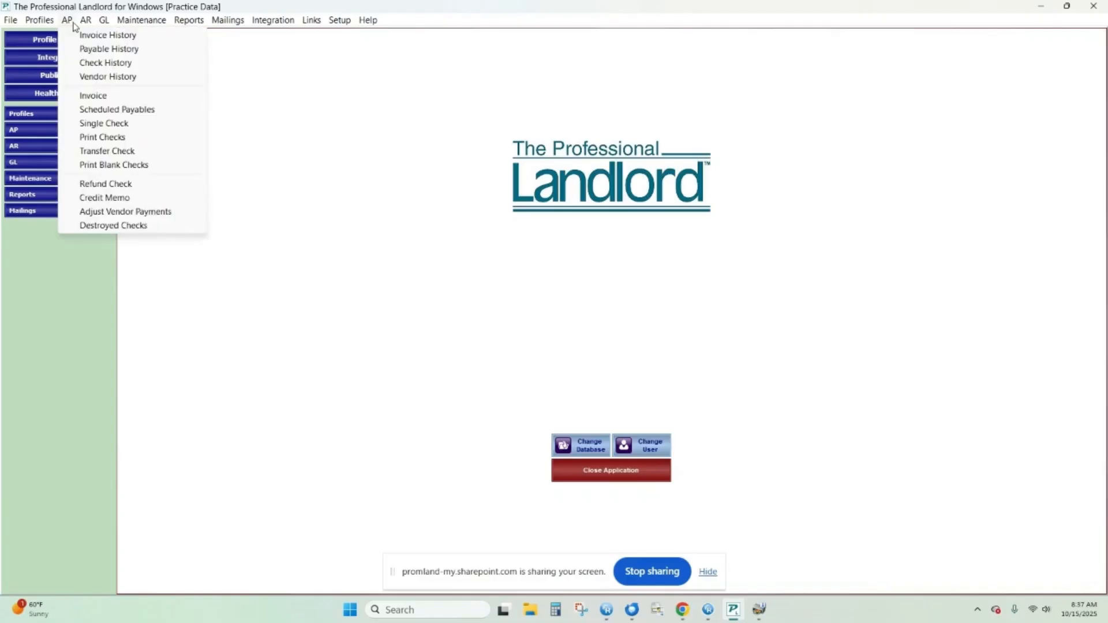
pyautogui.click(98, 65)
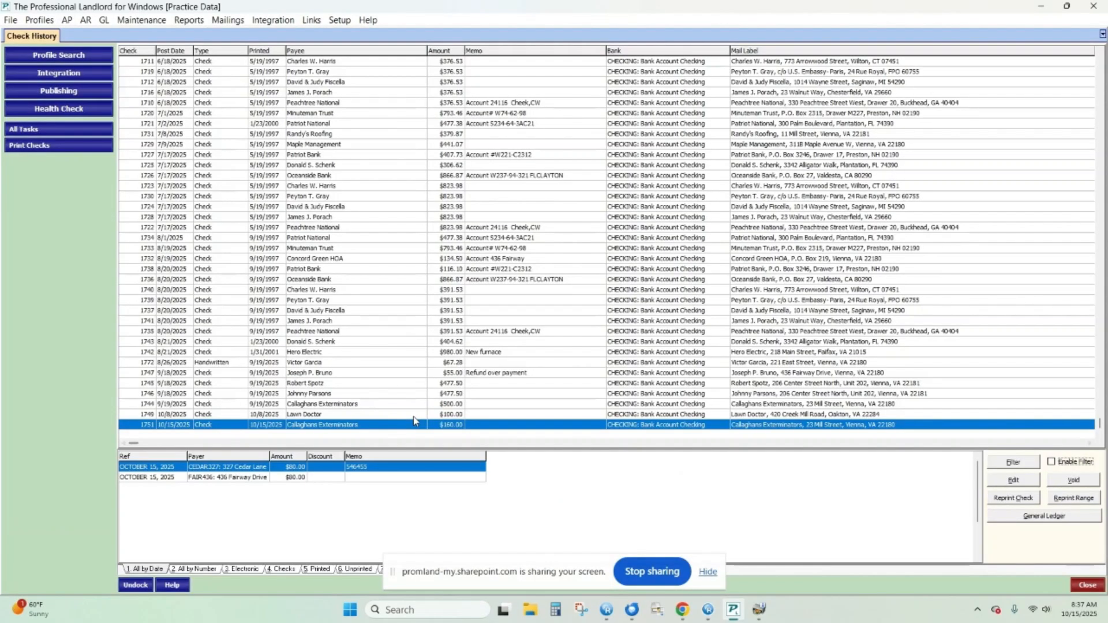
pyautogui.click(1014, 479)
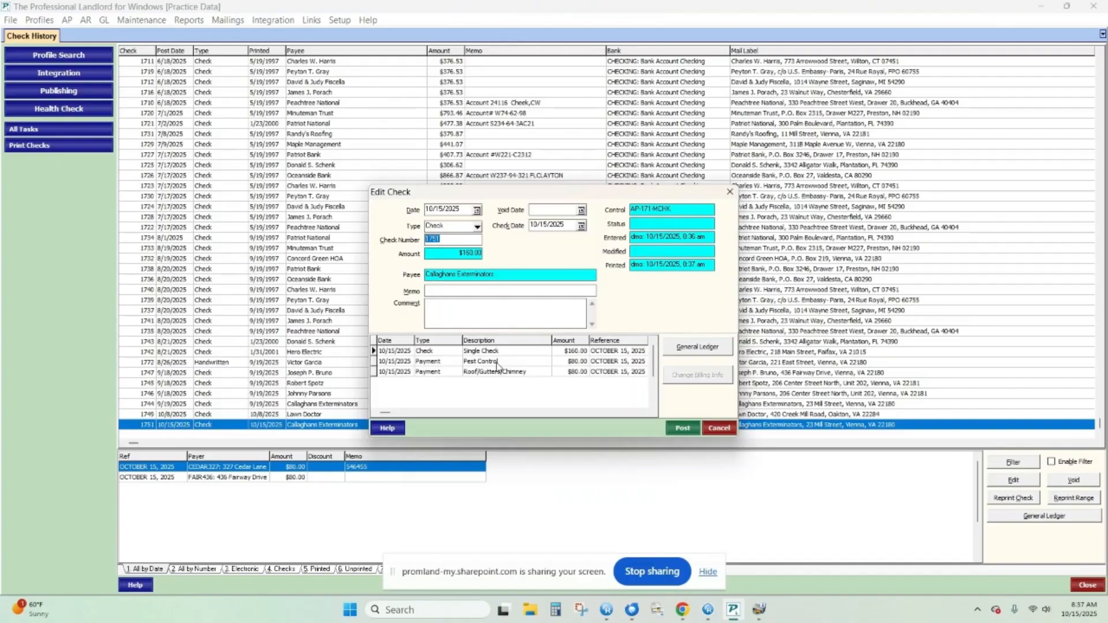
# Change the Roof/Gutters/Chimney payment's billing to the PEST bill code with the memo 4651, and post the corrected check
pyautogui.click(496, 363)
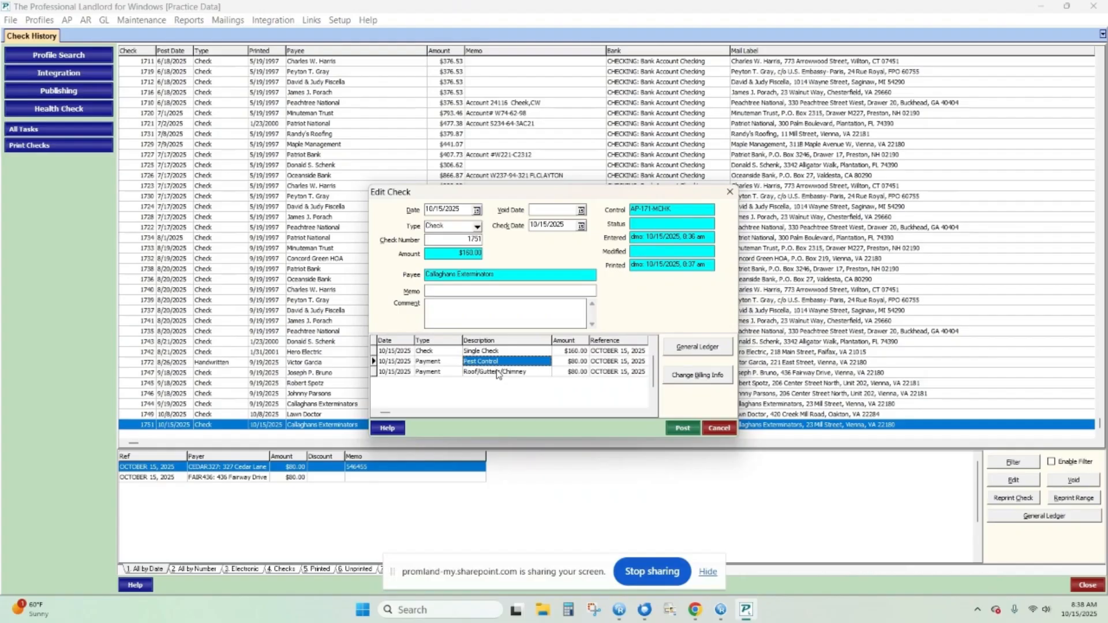
pyautogui.click(498, 373)
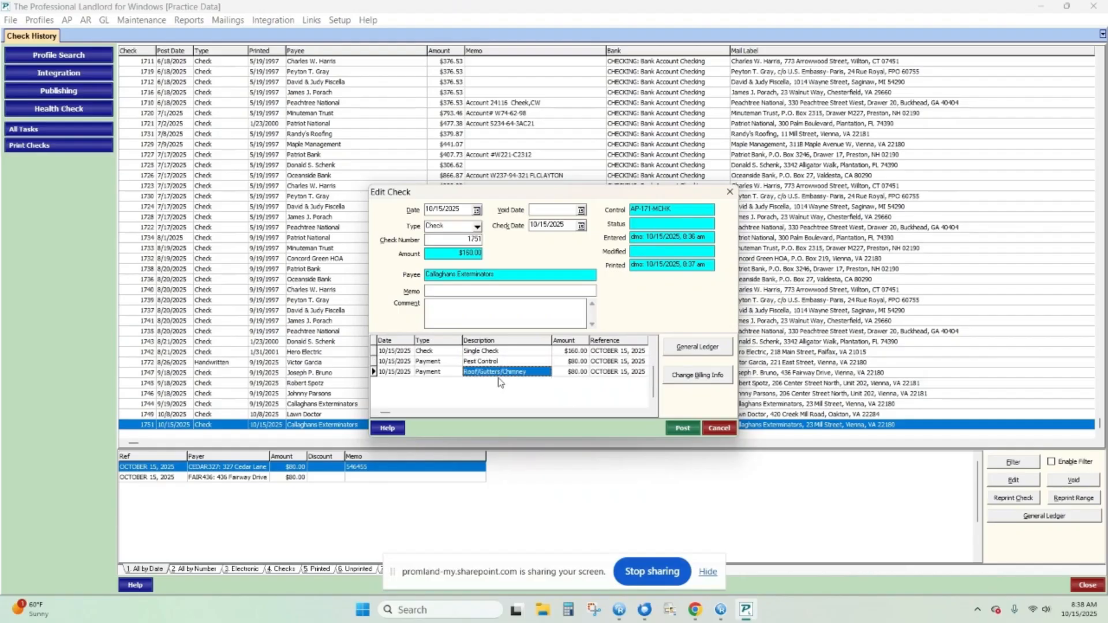
pyautogui.click(690, 376)
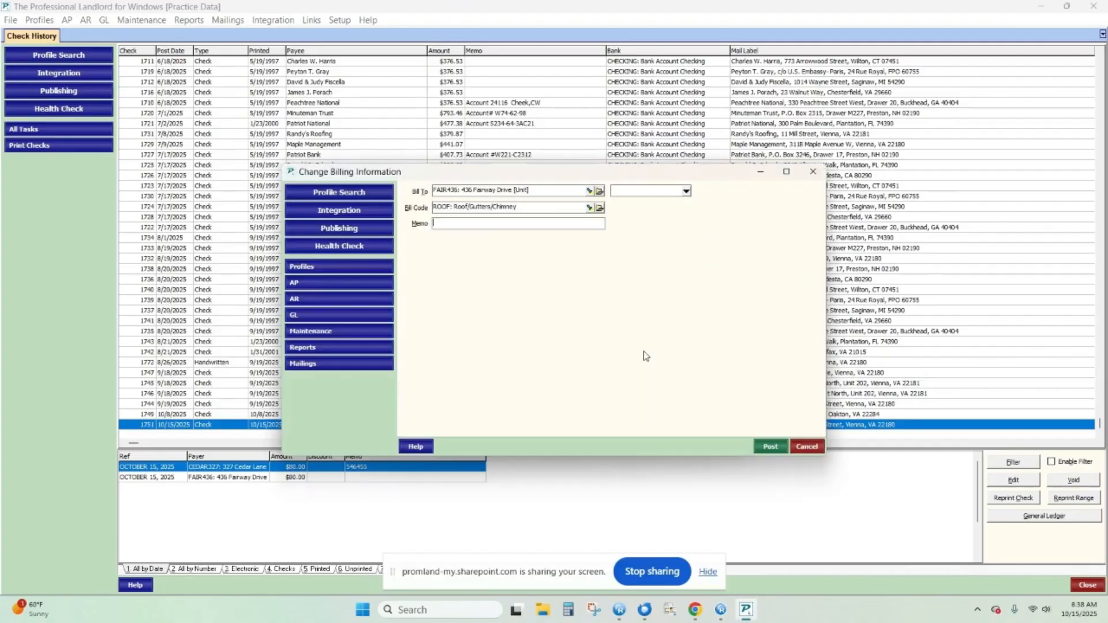
pyautogui.moveTo(543, 192); pyautogui.dragTo(377, 187)
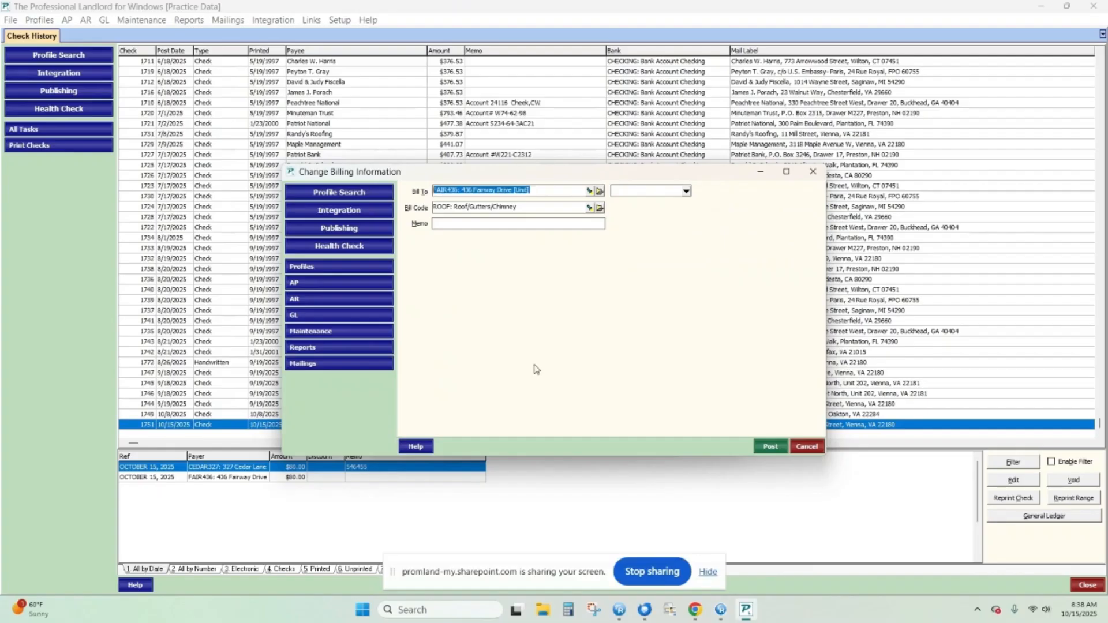
pyautogui.click(539, 207)
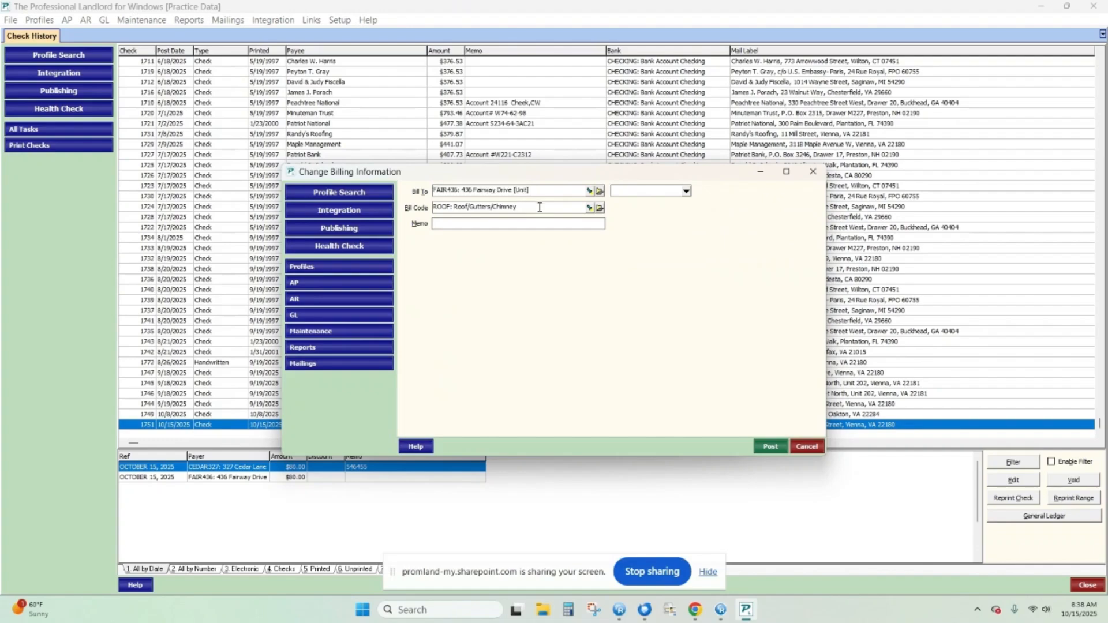
pyautogui.moveTo(539, 207); pyautogui.dragTo(395, 195)
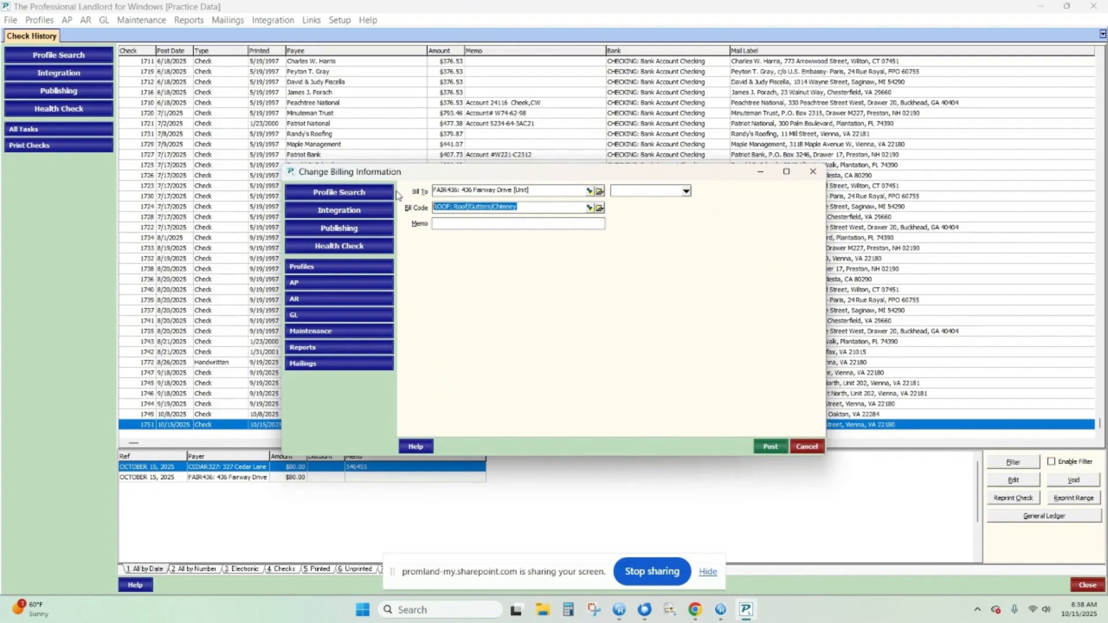
pyautogui.write('pest')
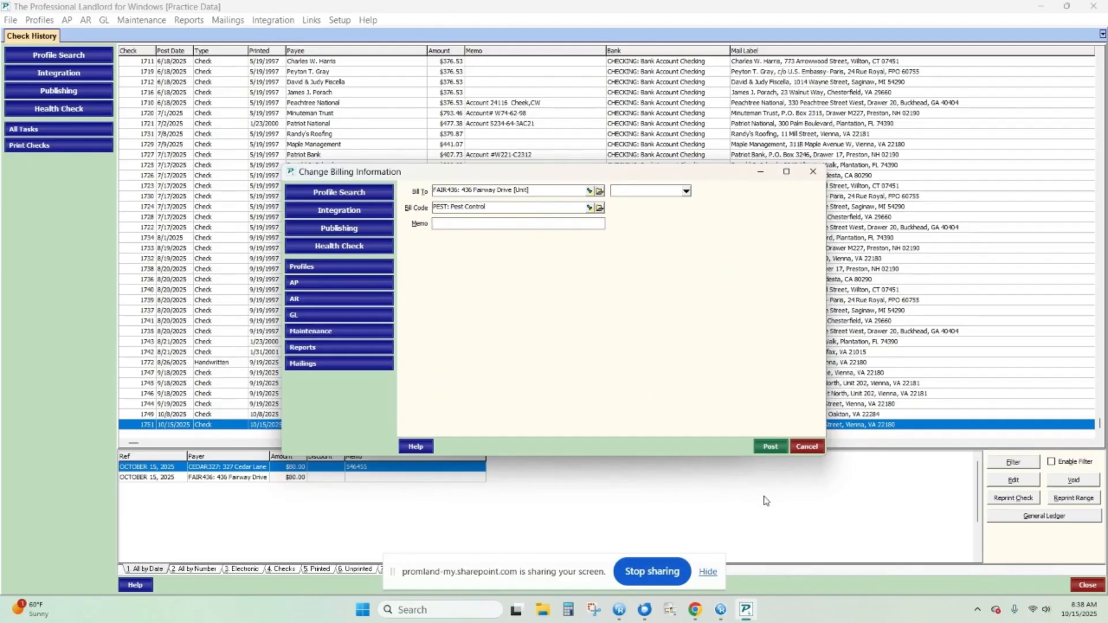
pyautogui.write('4651')
pyautogui.click(763, 450)
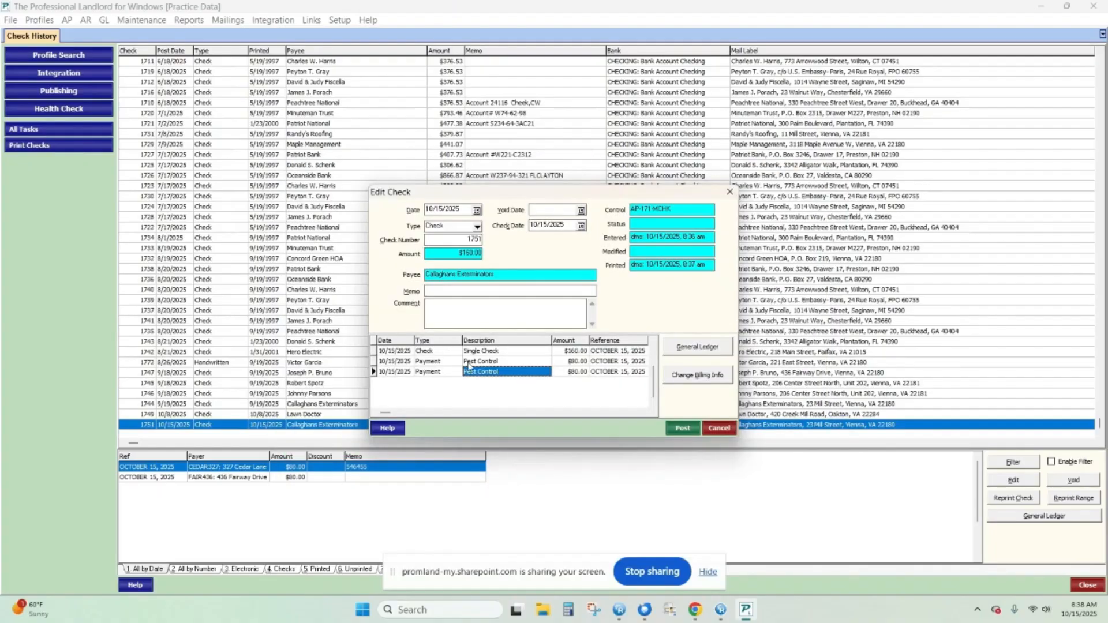
pyautogui.click(682, 432)
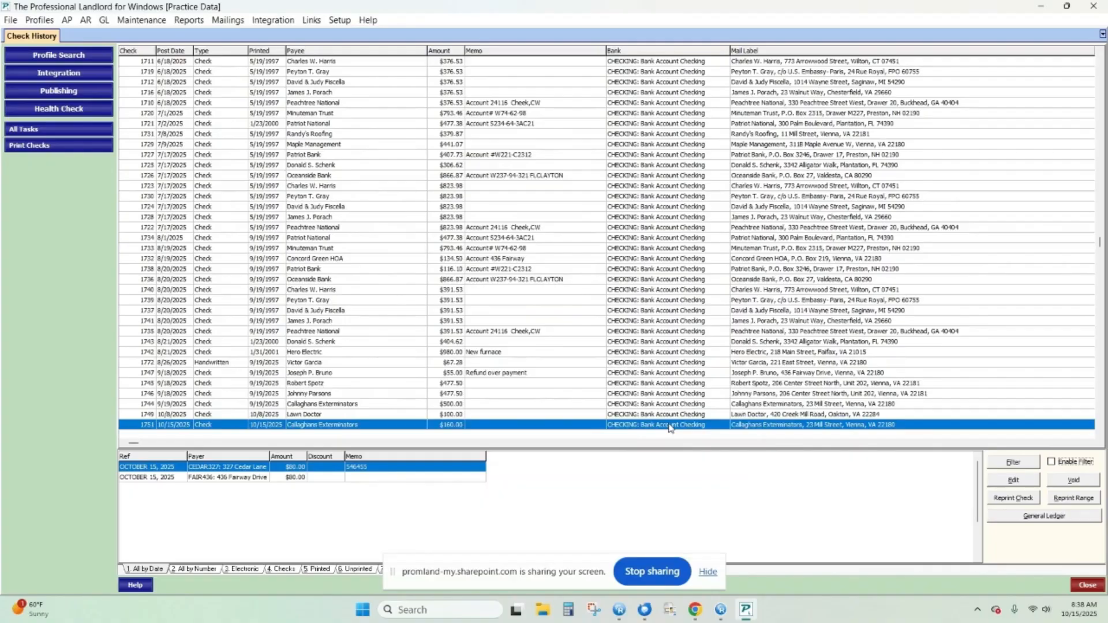